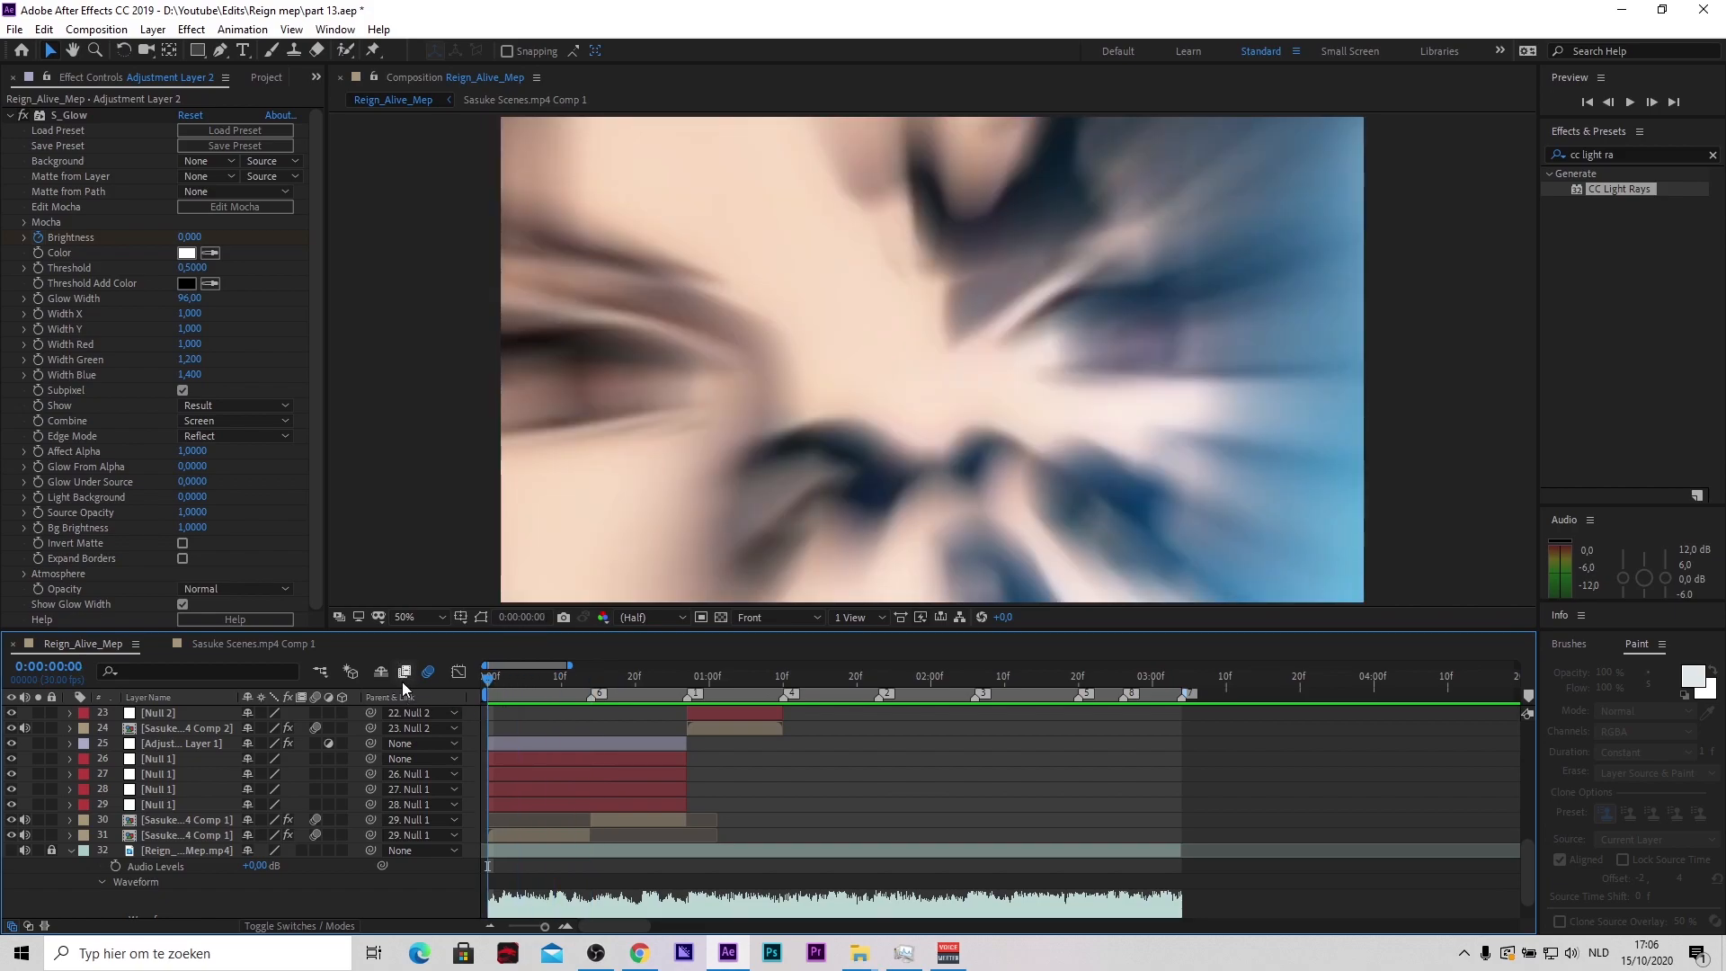
Open the composition Sasuke Scenes.mp4 Comp 1 and hide both Black Solid 1 layers
{"action": "left_click", "coordinate": [272, 640]}
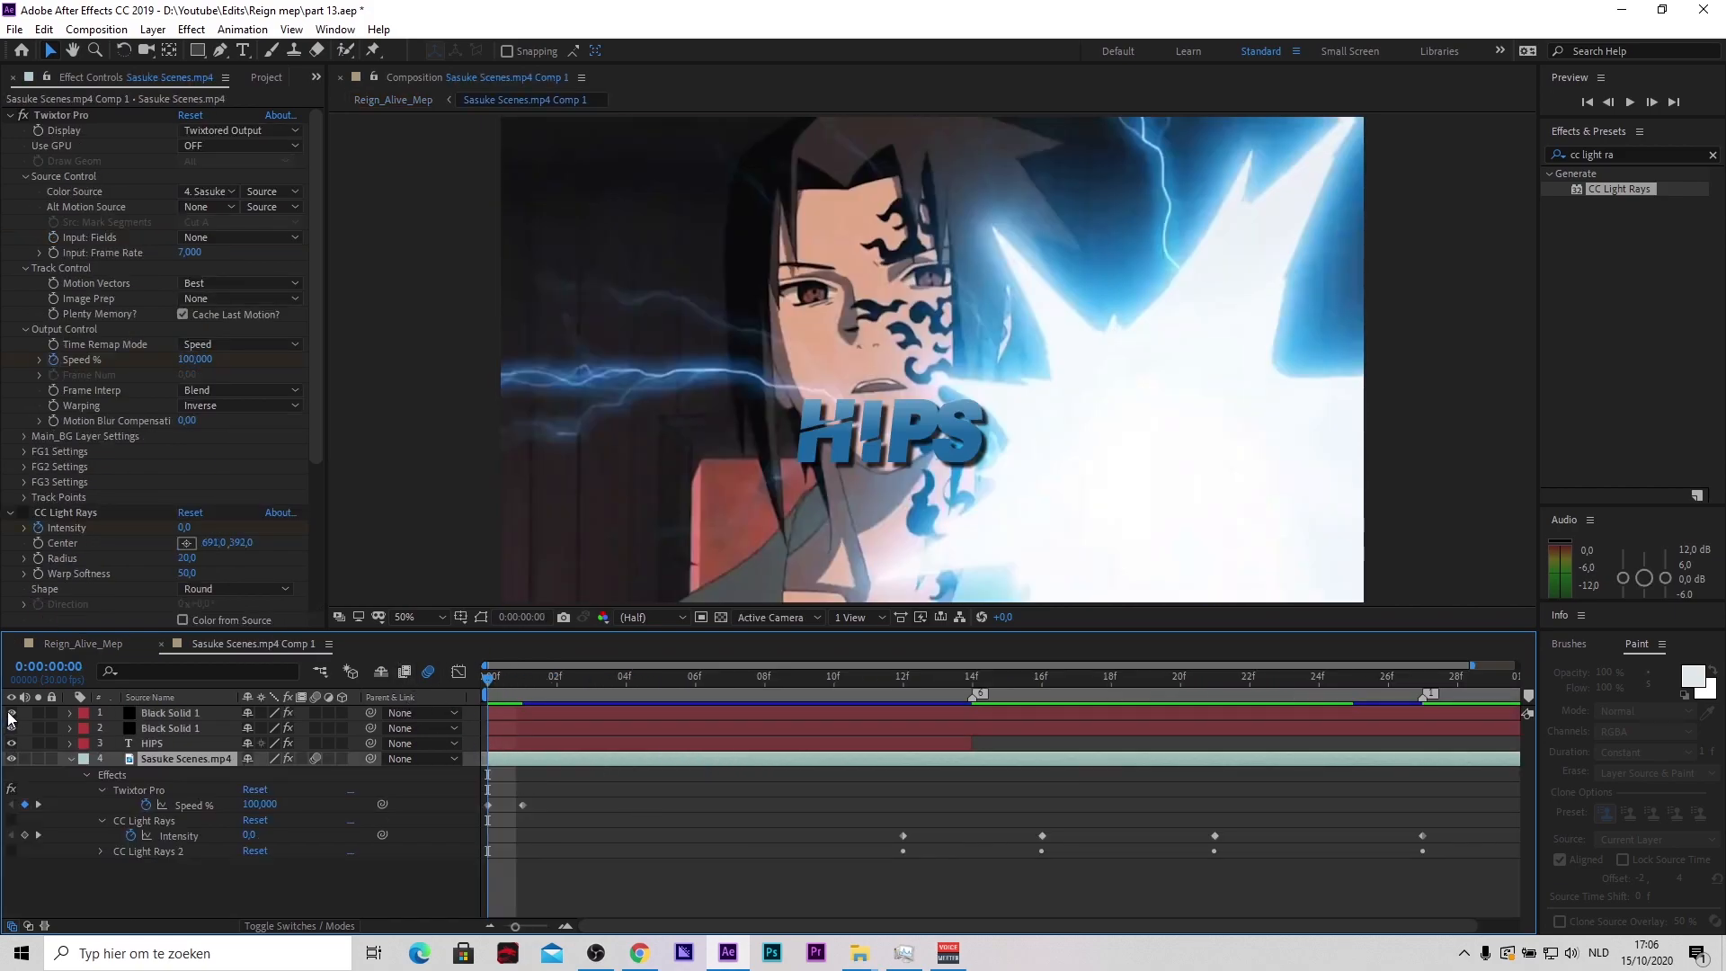
{"action": "left_click_drag", "start_coordinate": [10, 730], "coordinate": [11, 713]}
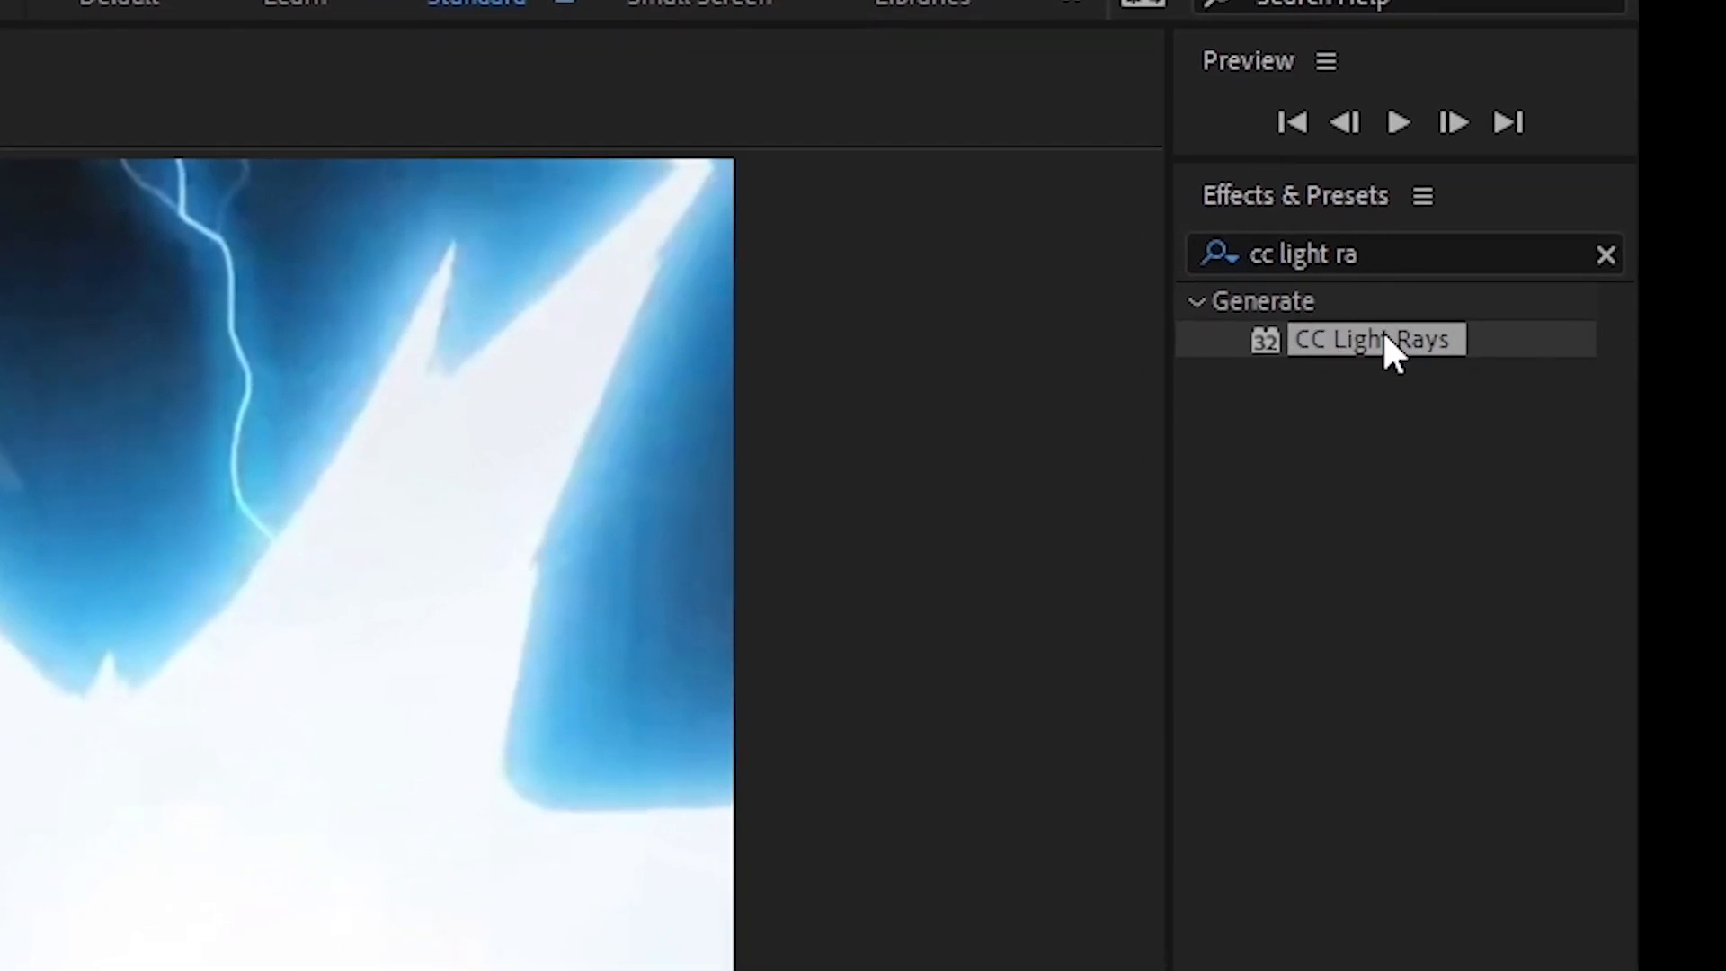
Apply CC Light Rays to the Sasuke Scenes.mp4 layer with Color from Source off and its center on the eye at 691, 391
{"action": "left_click_drag", "start_coordinate": [1385, 333], "coordinate": [960, 757]}
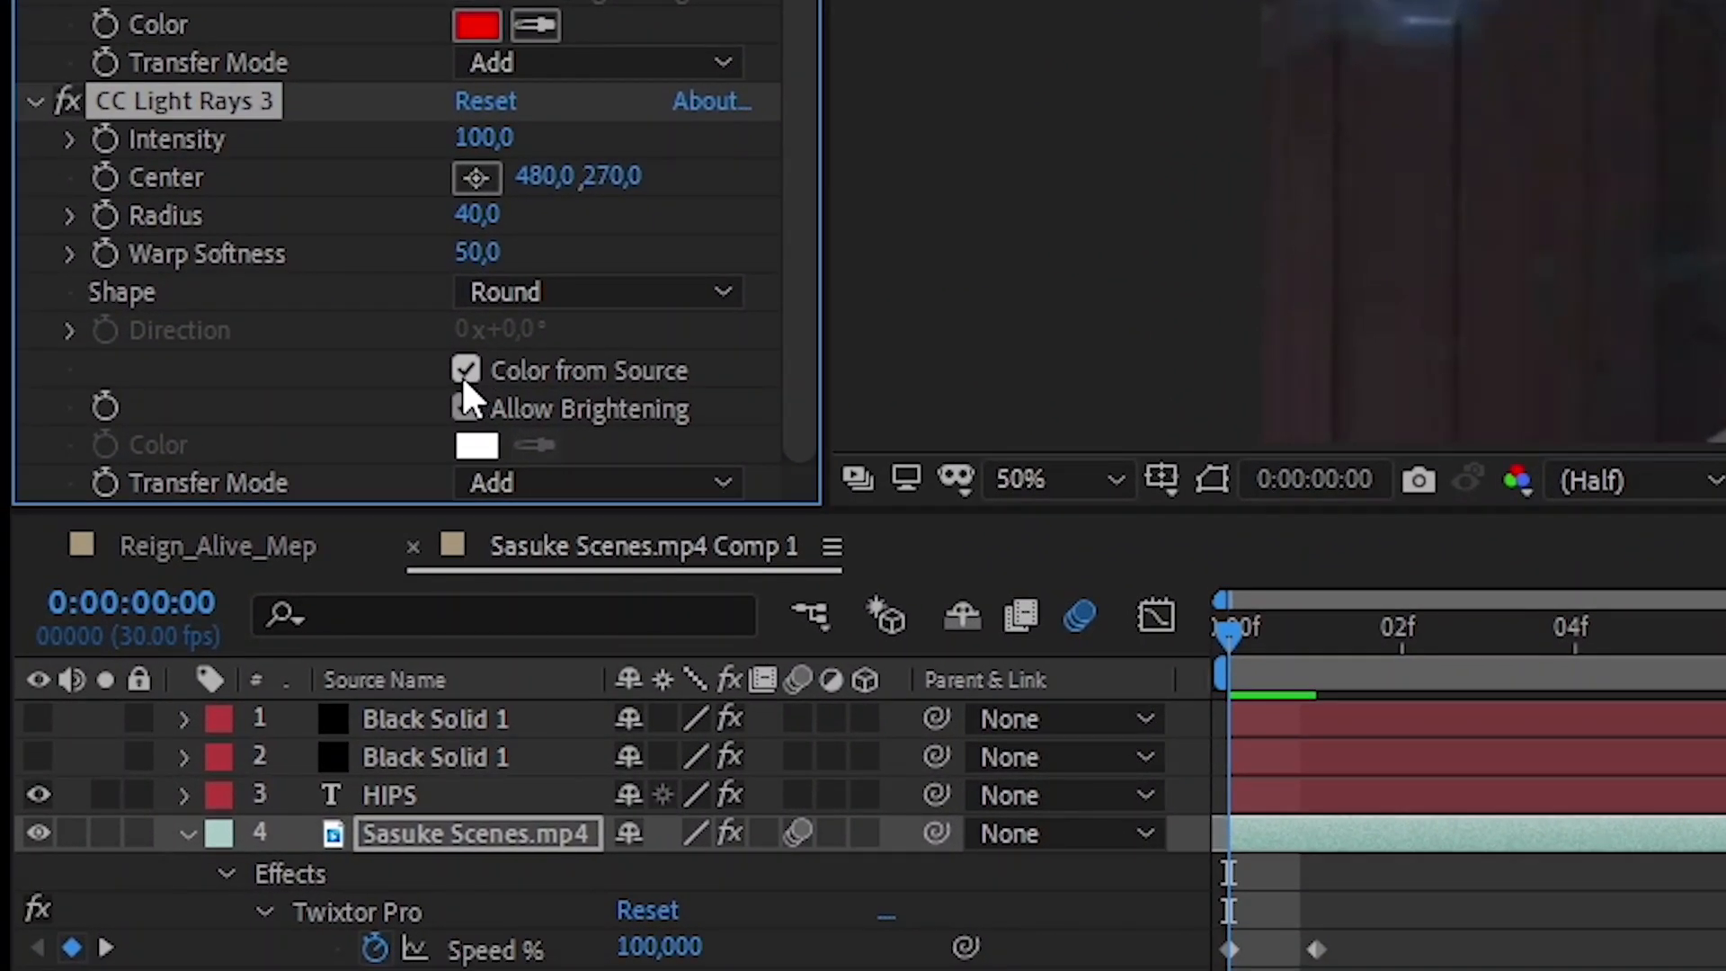
{"action": "left_click", "coordinate": [465, 370]}
{"action": "left_click_drag", "start_coordinate": [531, 176], "coordinate": [976, 181]}
{"action": "left_click_drag", "start_coordinate": [632, 180], "coordinate": [904, 197]}
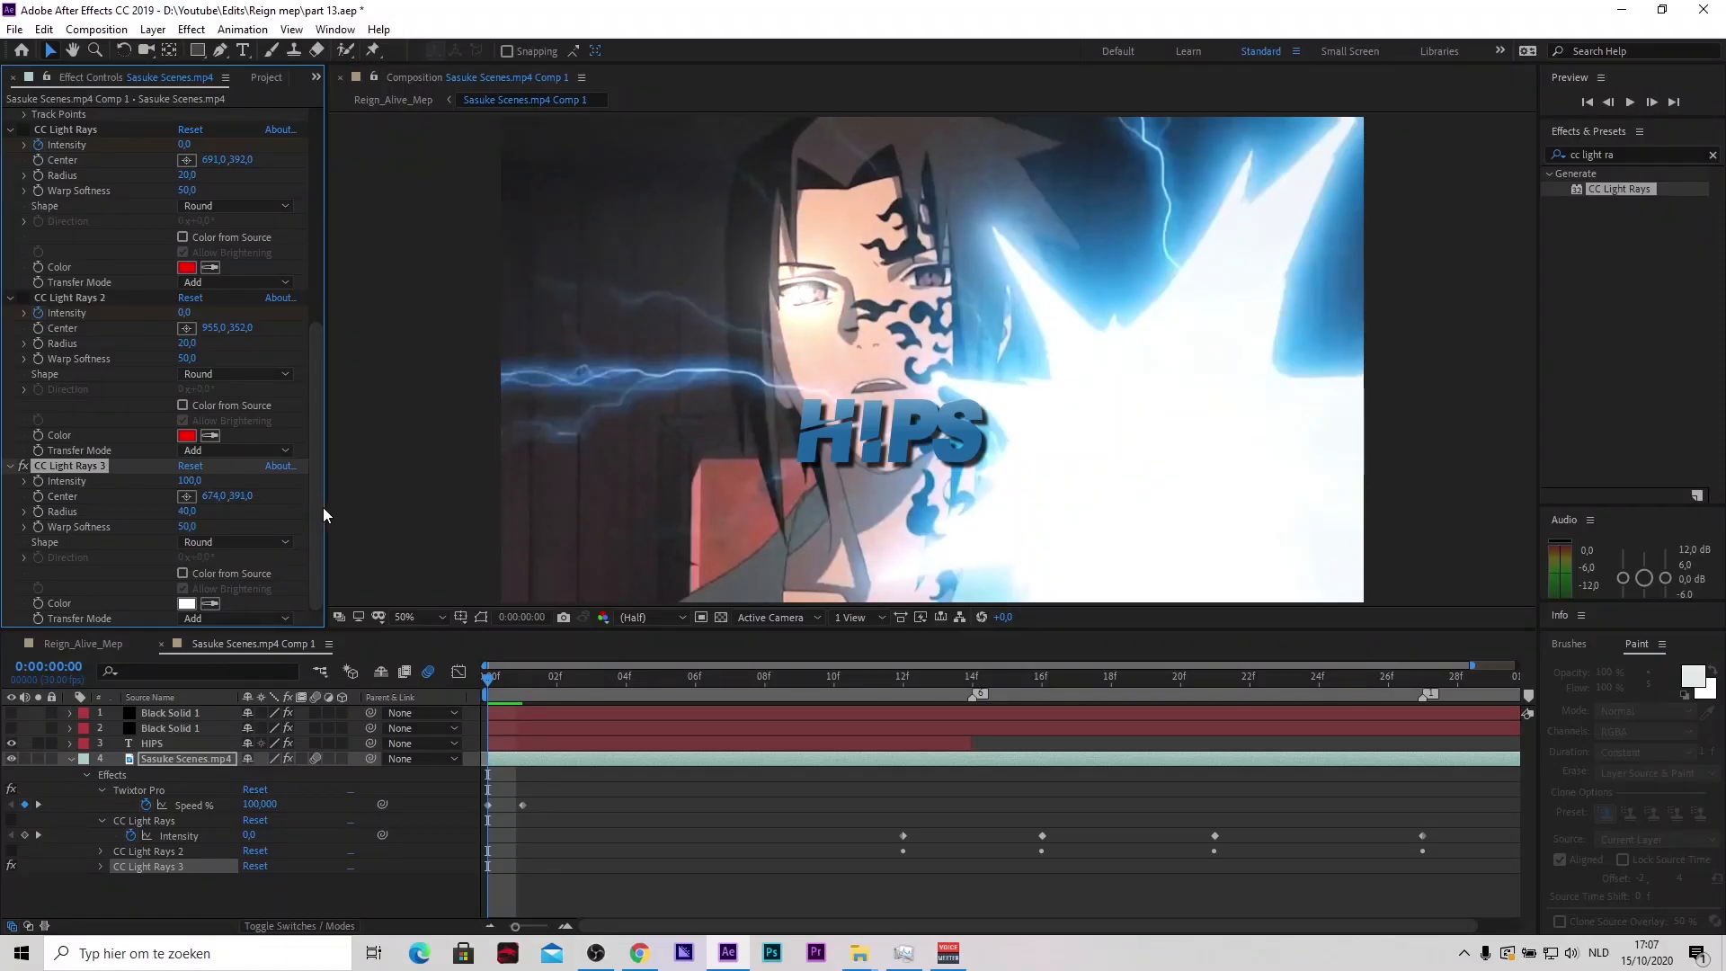
{"action": "left_click_drag", "start_coordinate": [218, 496], "coordinate": [228, 496]}
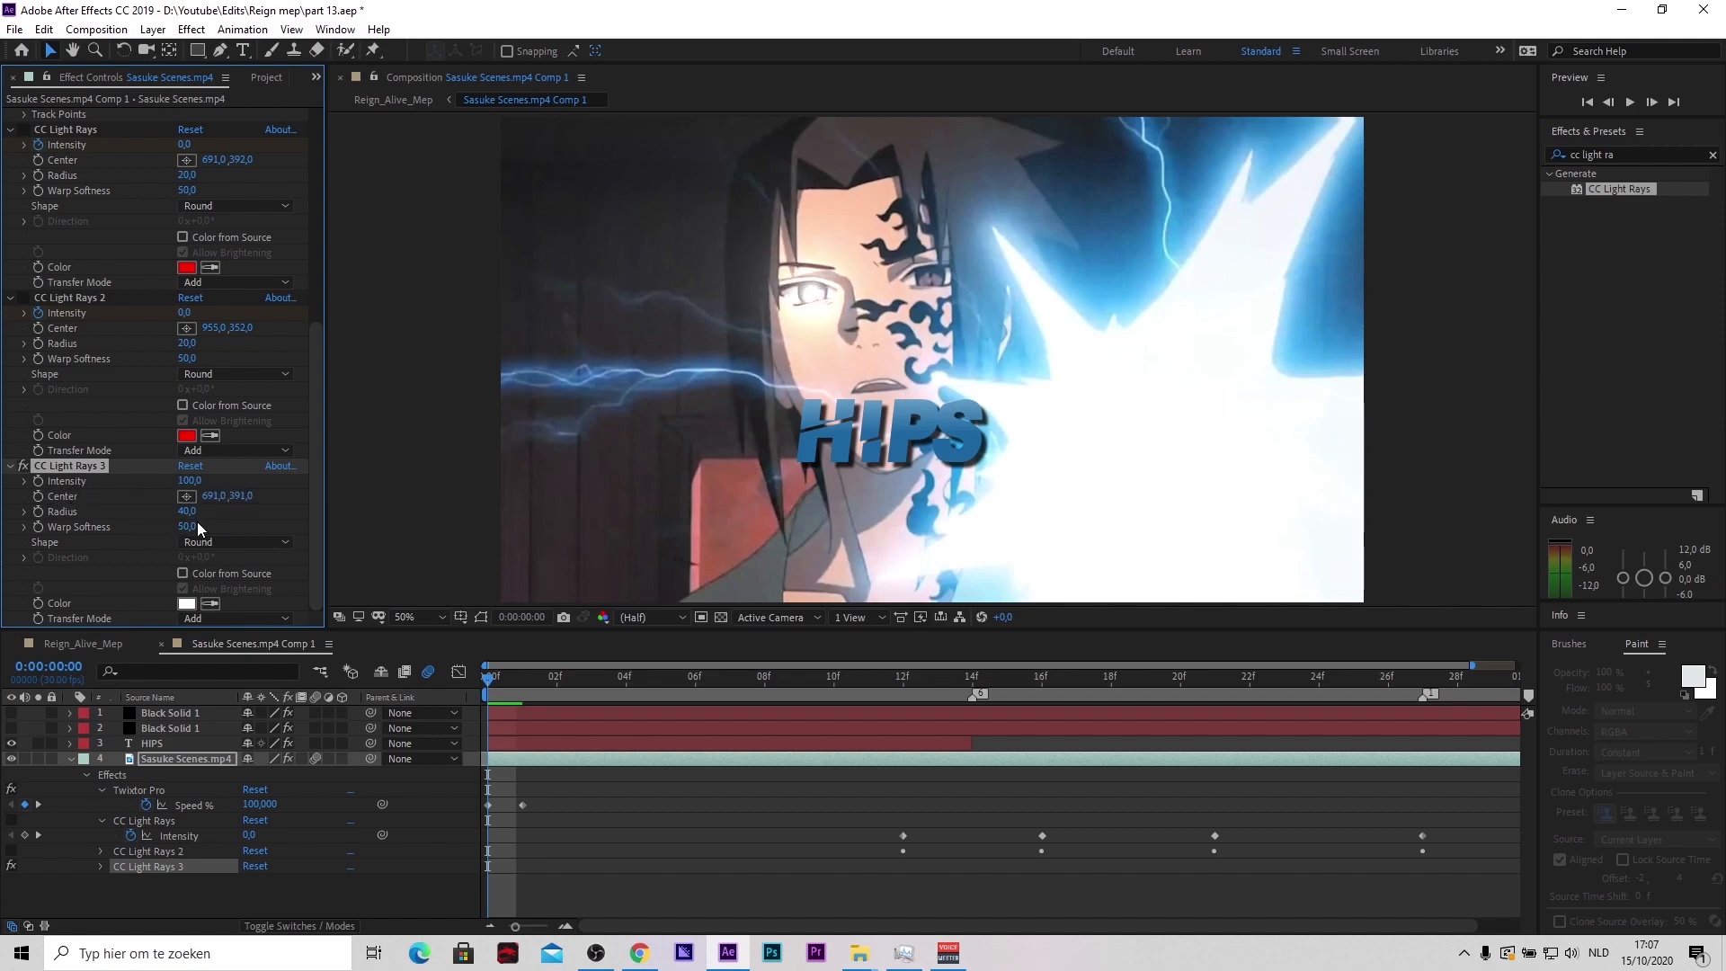
Set the new light rays' radius to 20 and change their color to red
{"action": "left_click_drag", "start_coordinate": [181, 512], "coordinate": [166, 513]}
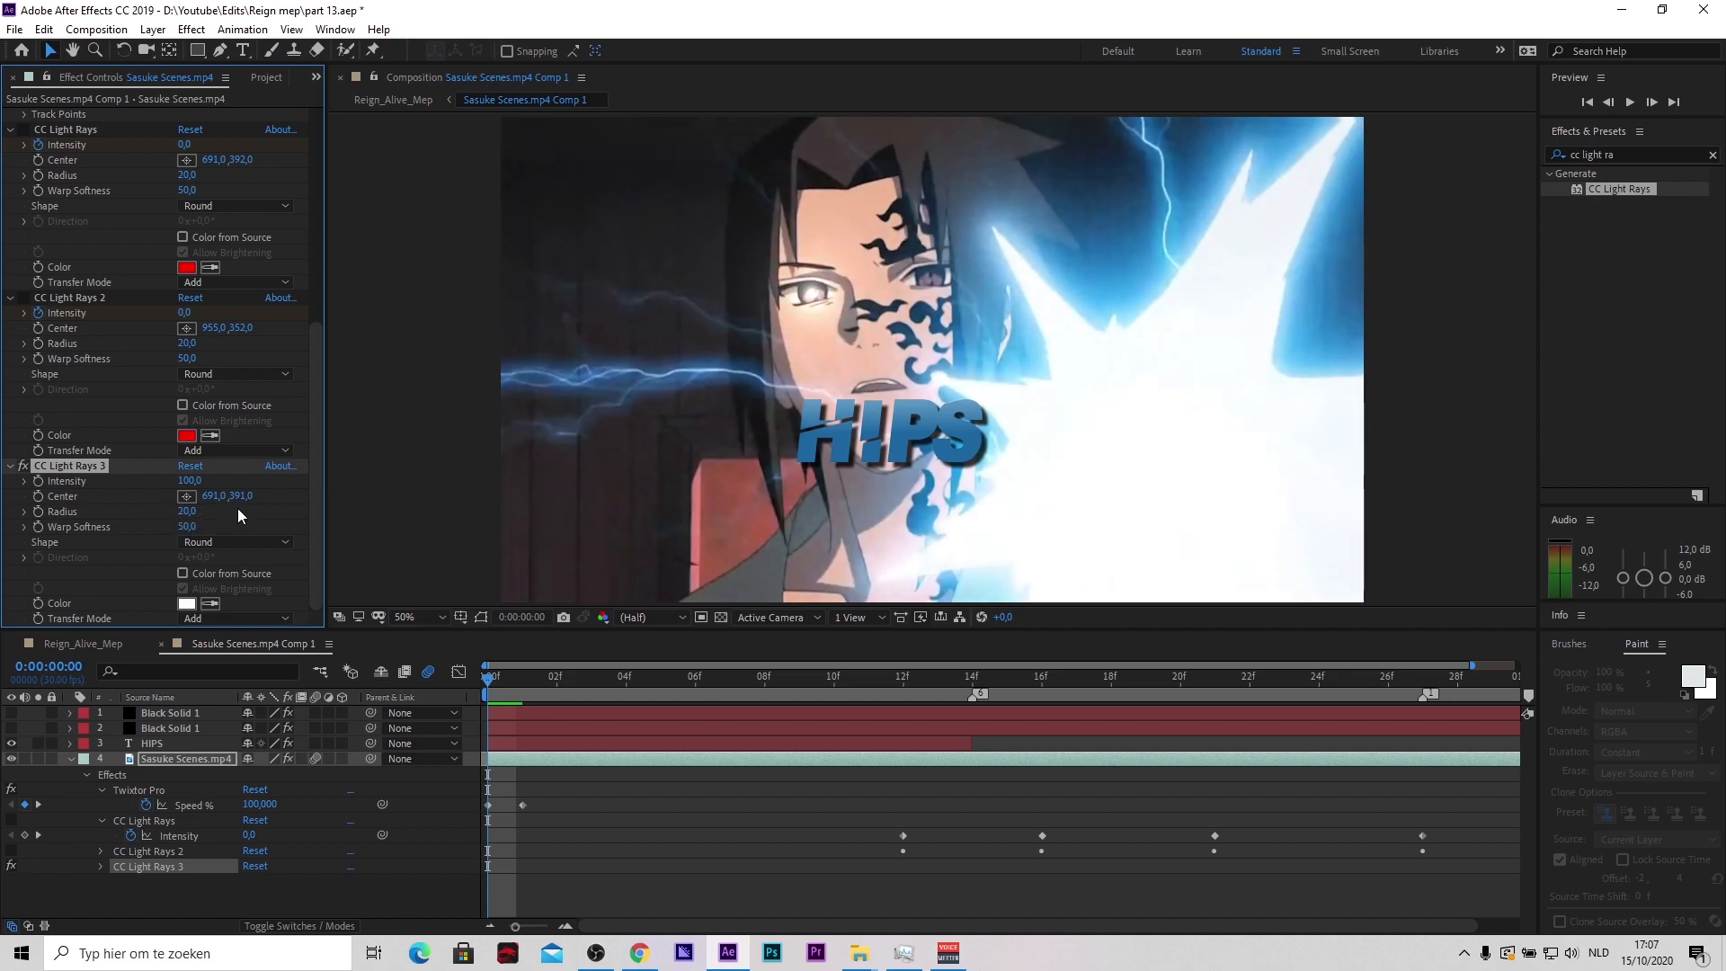
{"action": "left_click", "coordinate": [187, 607]}
{"action": "left_click_drag", "start_coordinate": [387, 180], "coordinate": [508, 18]}
{"action": "left_click", "coordinate": [606, 57]}
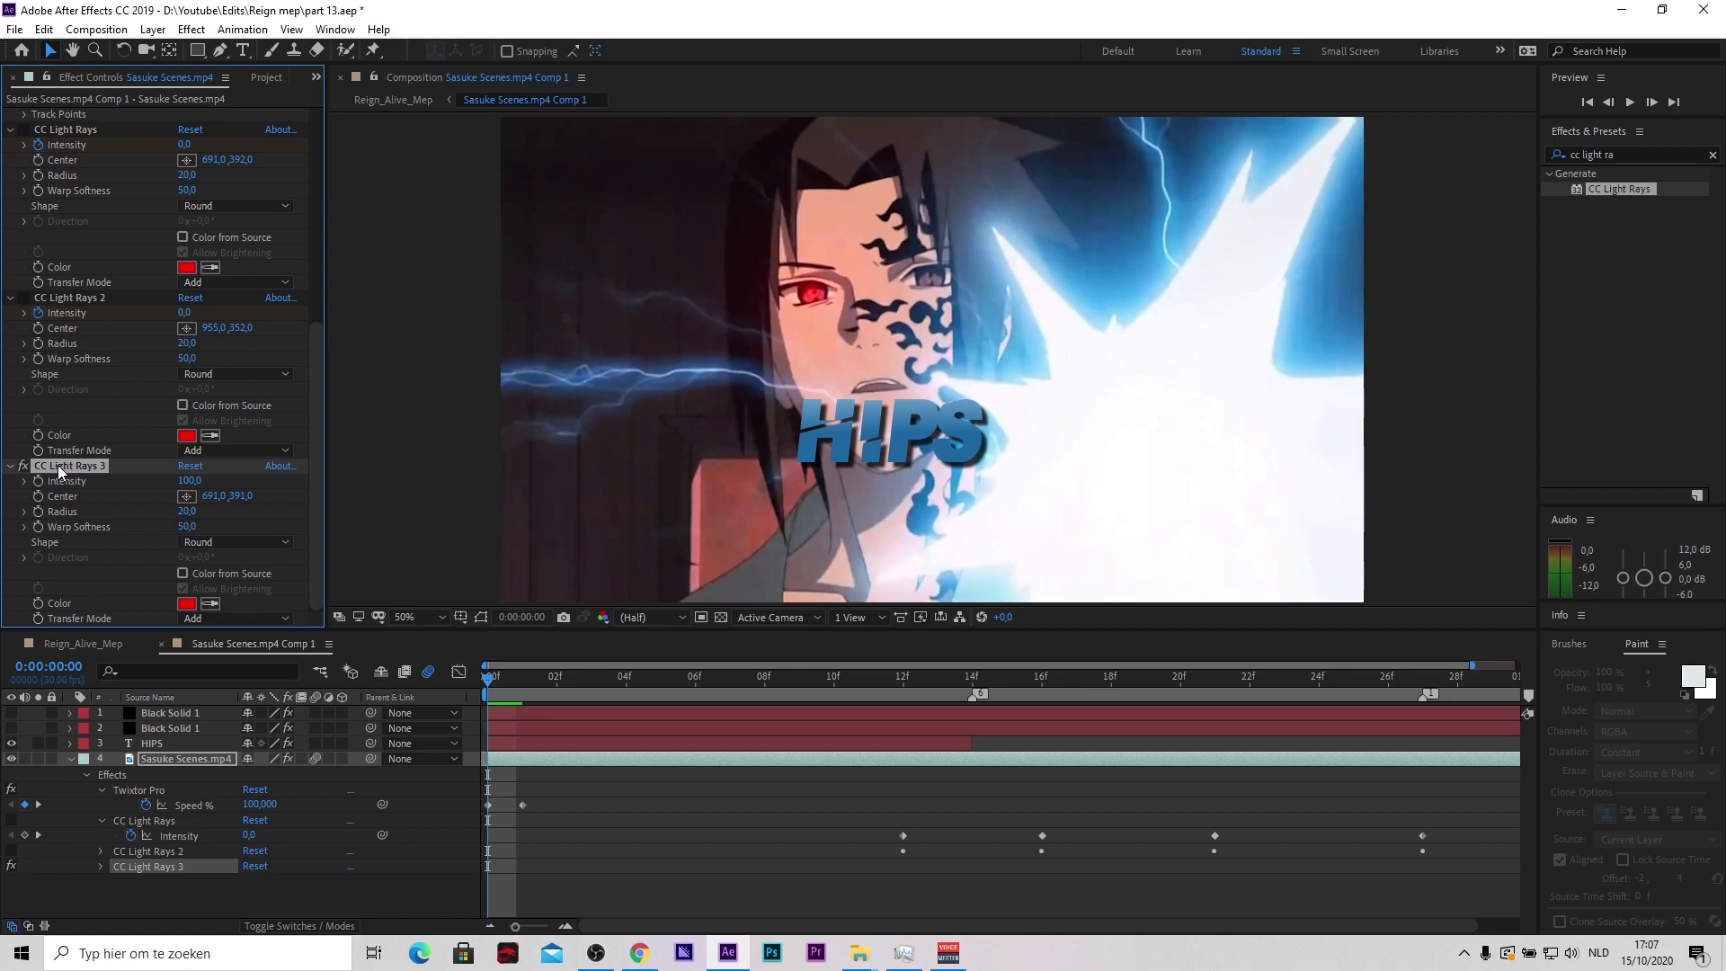
Duplicate the red light rays effect and center the copy on the other eye at 955, 352
{"action": "key", "text": "ctrl+d"}
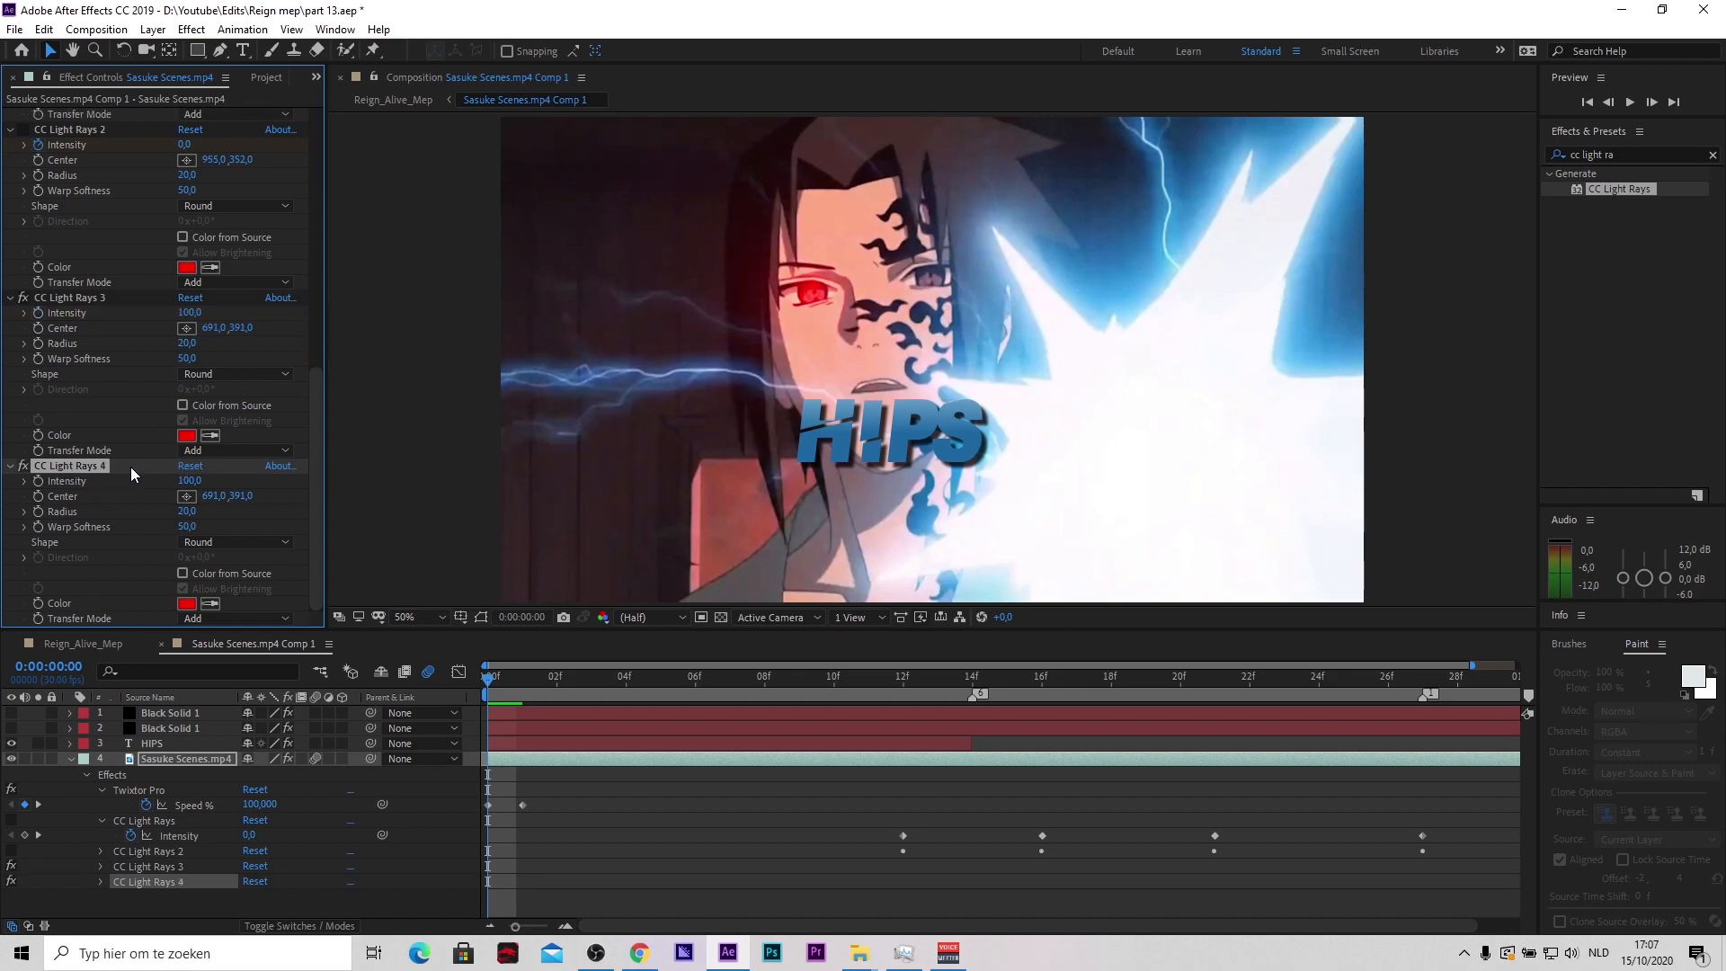
{"action": "left_click_drag", "start_coordinate": [214, 499], "coordinate": [260, 497]}
{"action": "left_click_drag", "start_coordinate": [449, 468], "coordinate": [419, 468]}
{"action": "left_click_drag", "start_coordinate": [241, 496], "coordinate": [207, 495]}
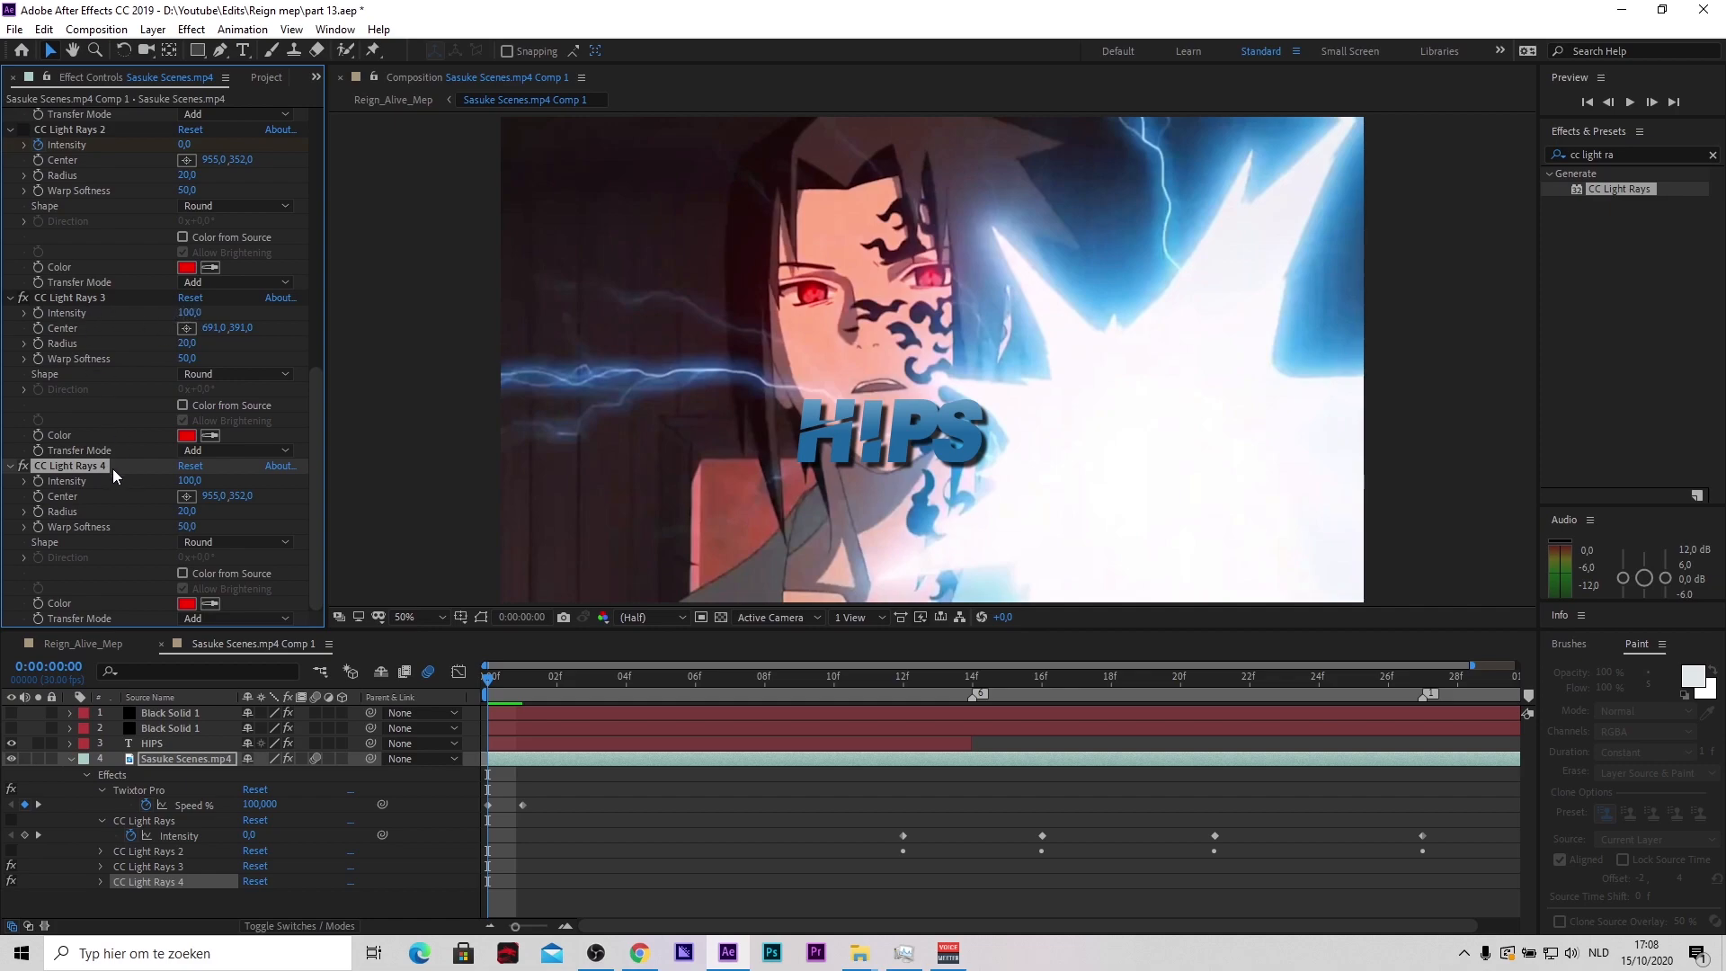
Delete the CC Light Rays 4 and CC Light Rays 3 effects from the Sasuke Scenes.mp4 layer
{"action": "key", "text": "Delete"}
{"action": "left_click", "coordinate": [63, 466]}
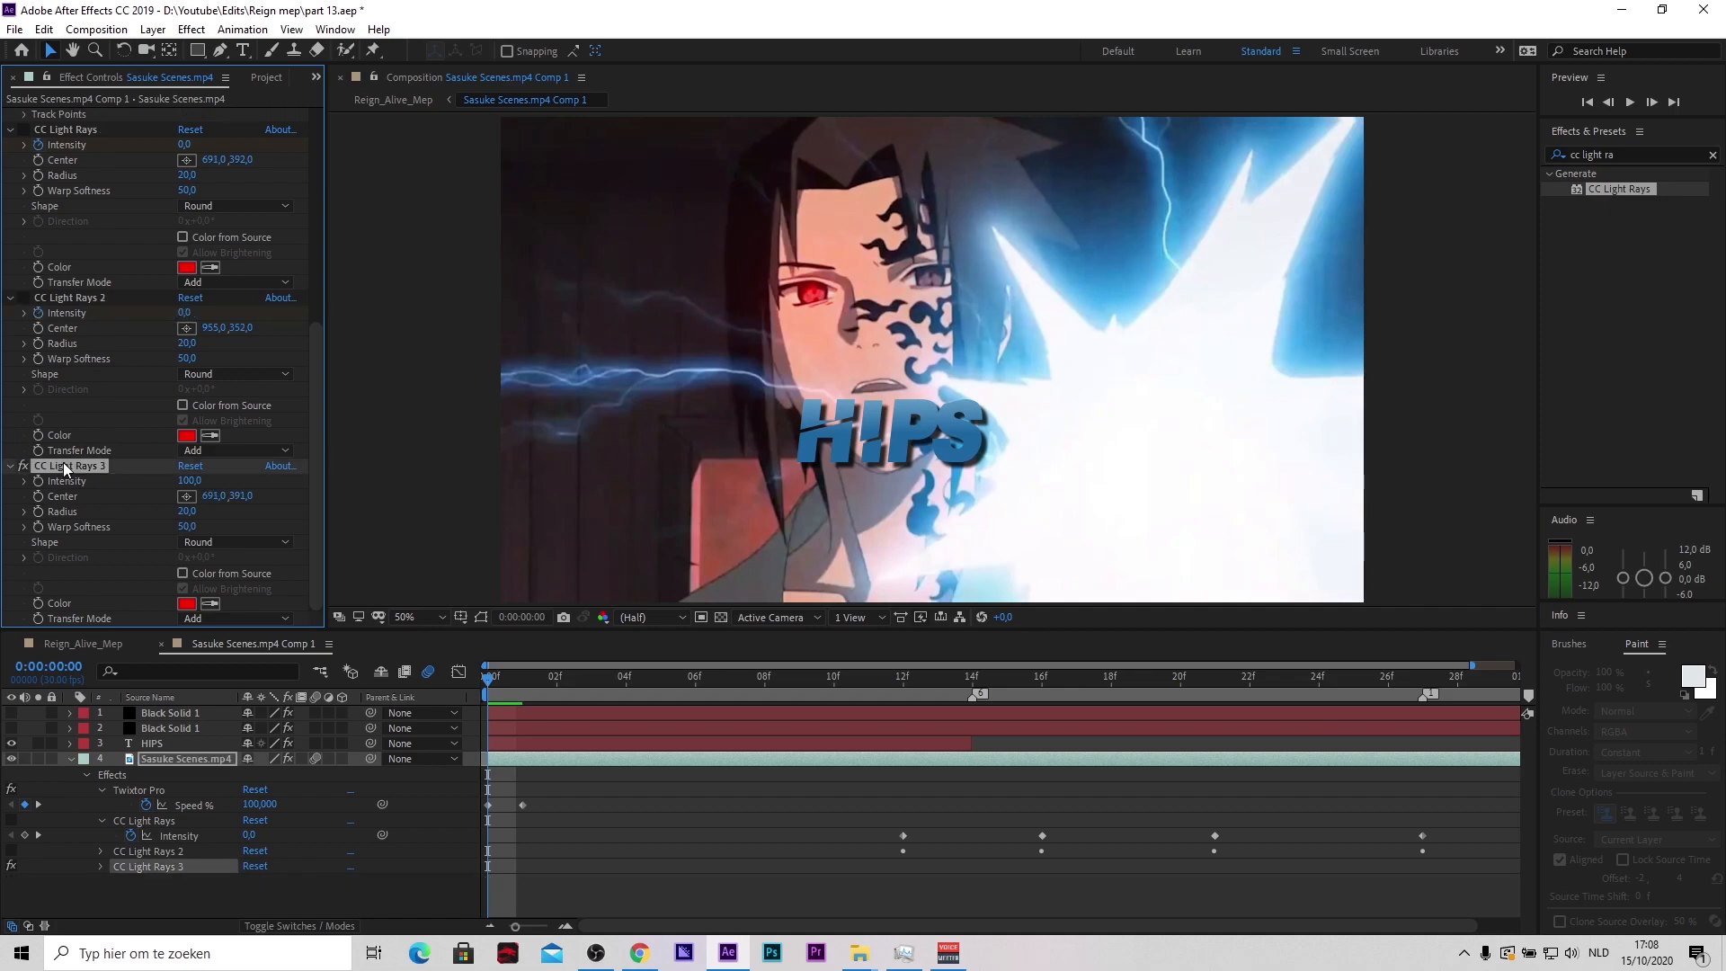
{"action": "key", "text": "Delete"}
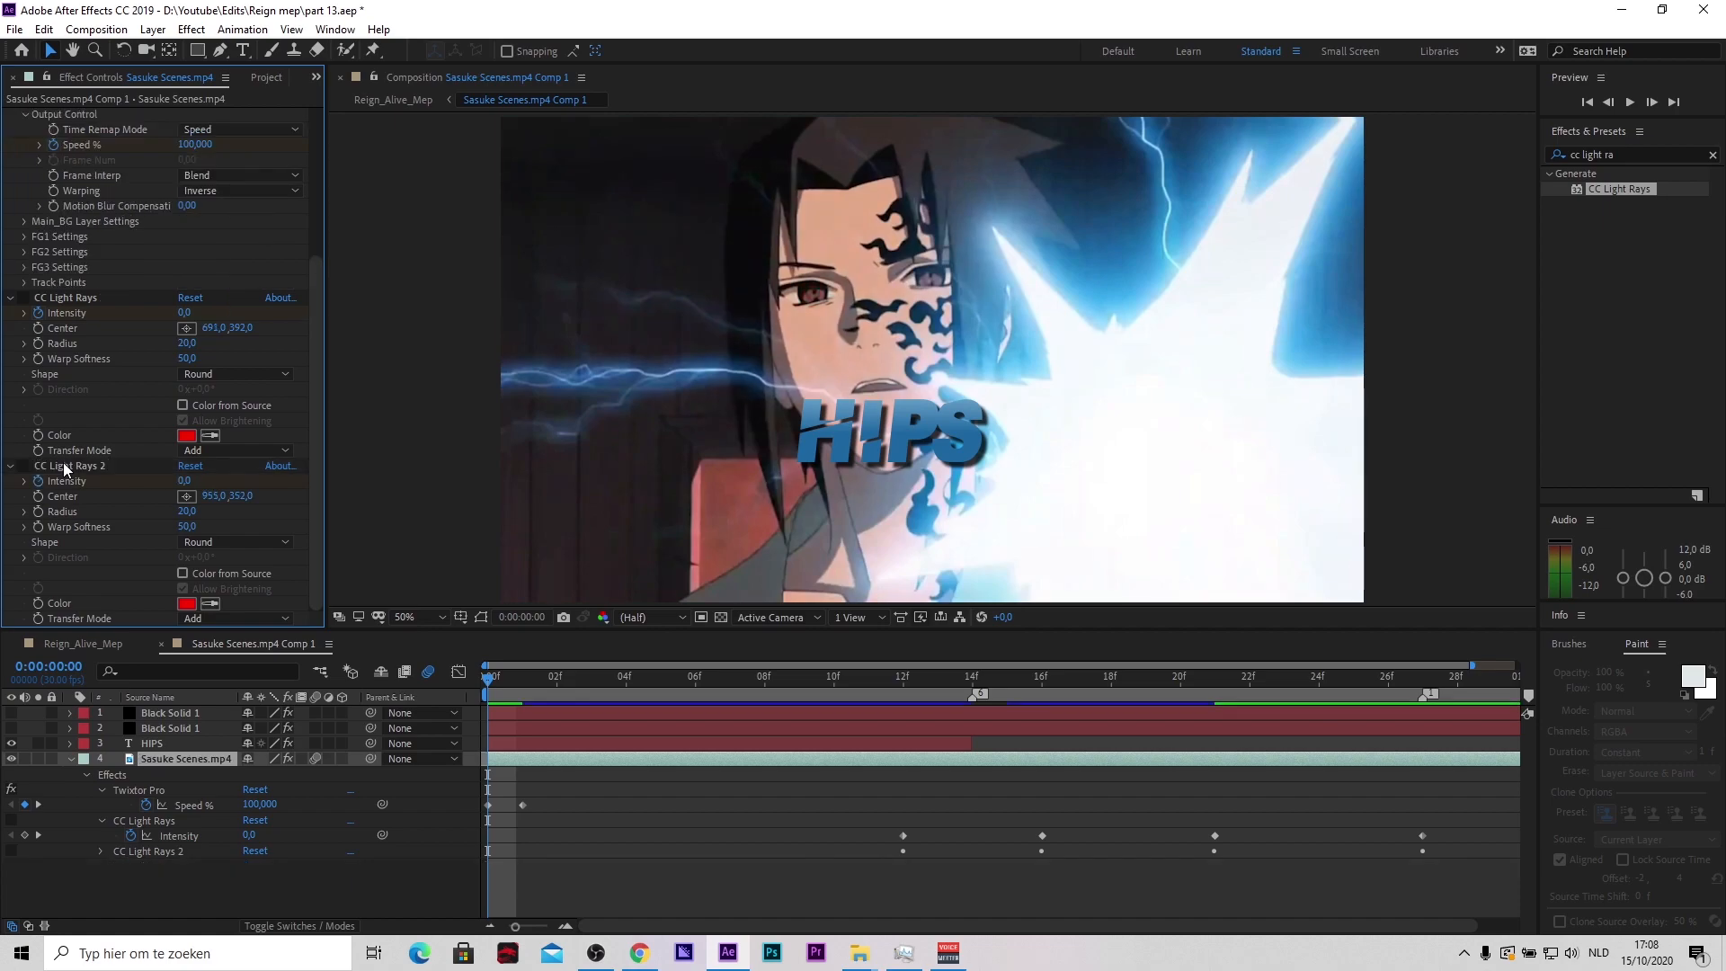
Create a new 1920 × 1080 black solid named Black Solid 2 above the other layers
{"action": "left_click", "coordinate": [597, 803]}
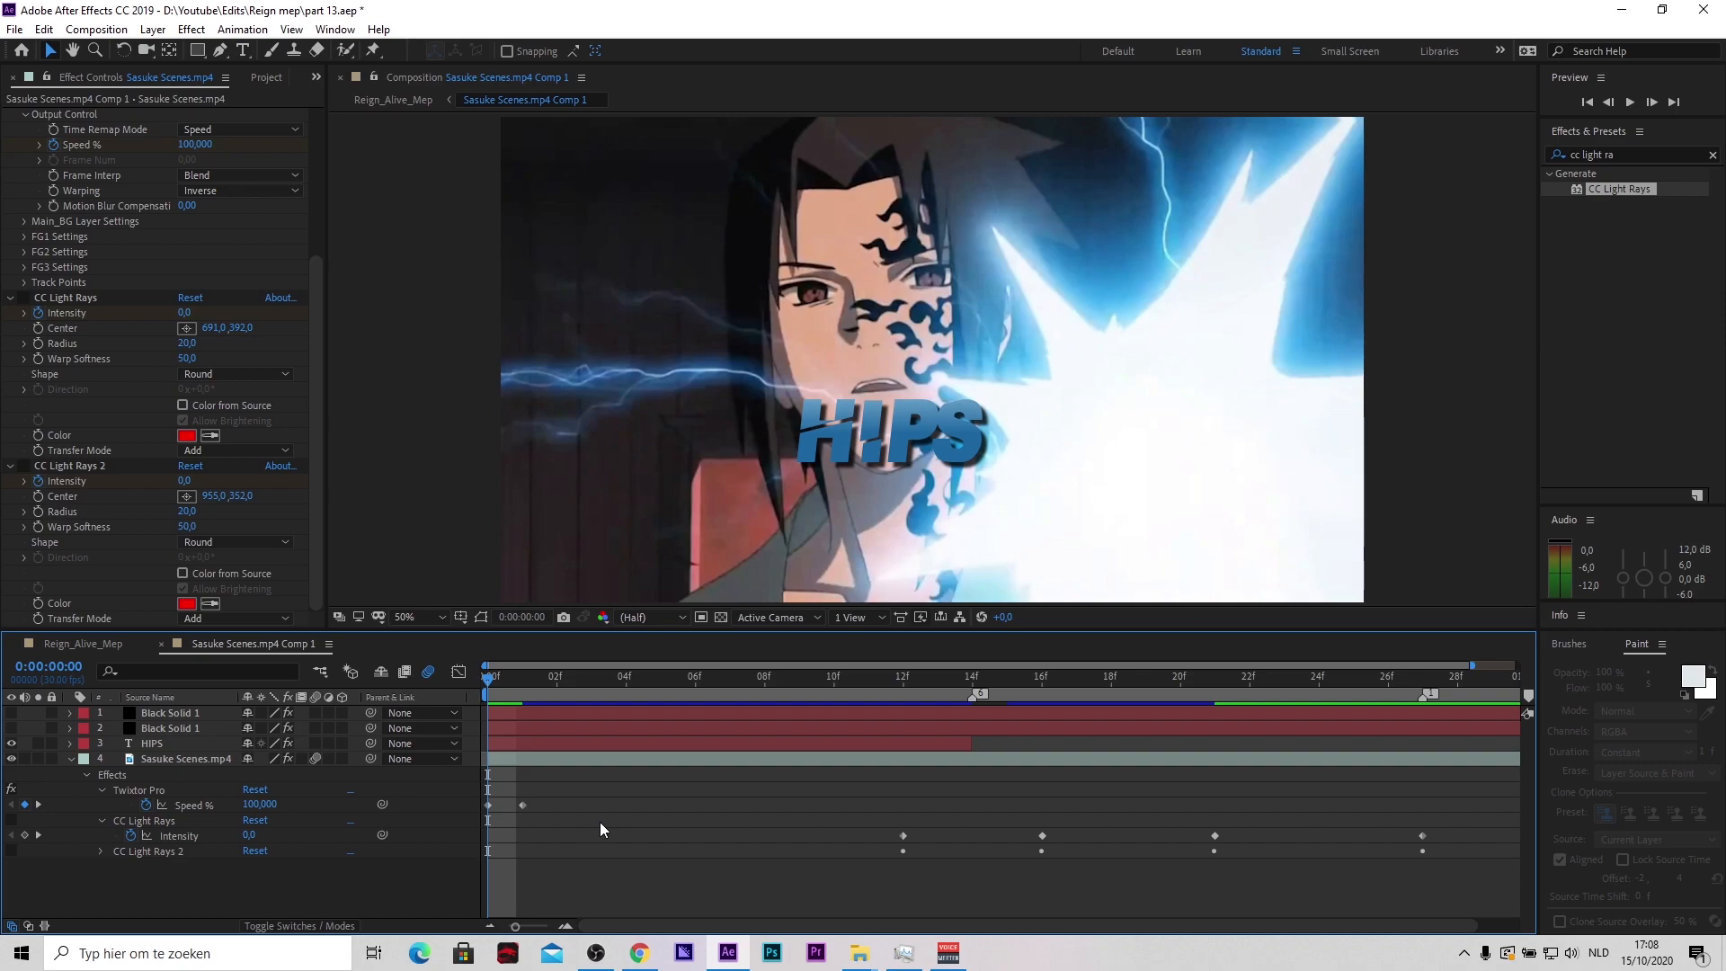
{"action": "key", "text": "ctrl+y"}
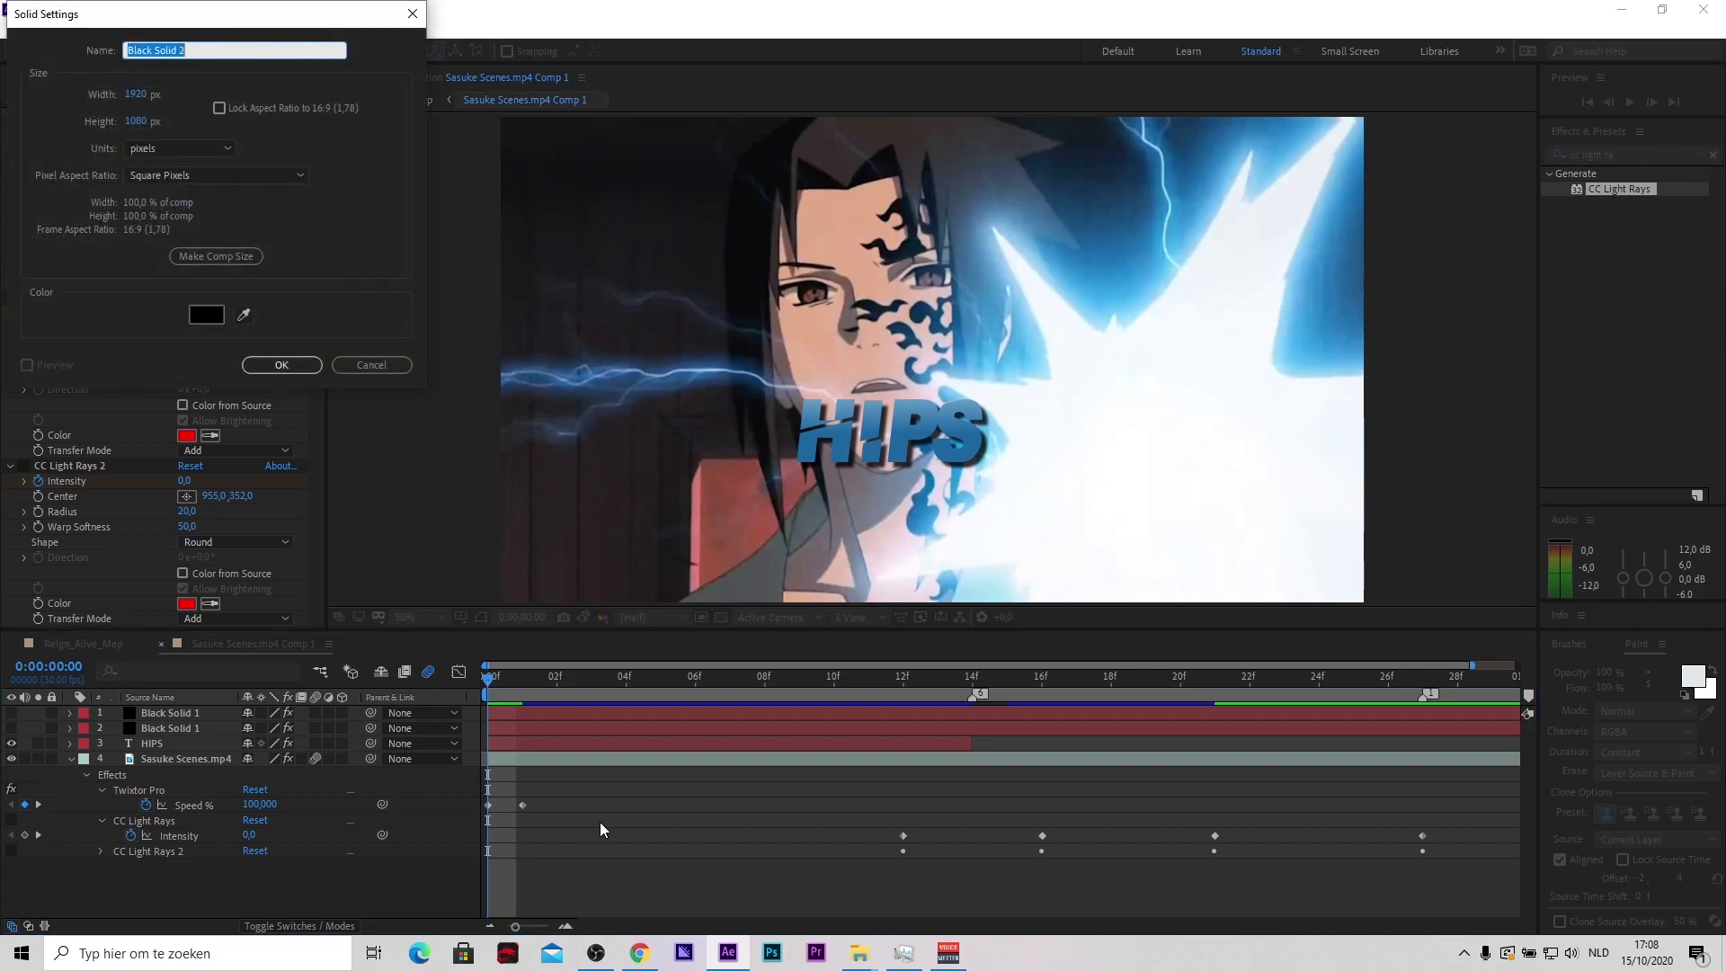
{"action": "left_click", "coordinate": [299, 370]}
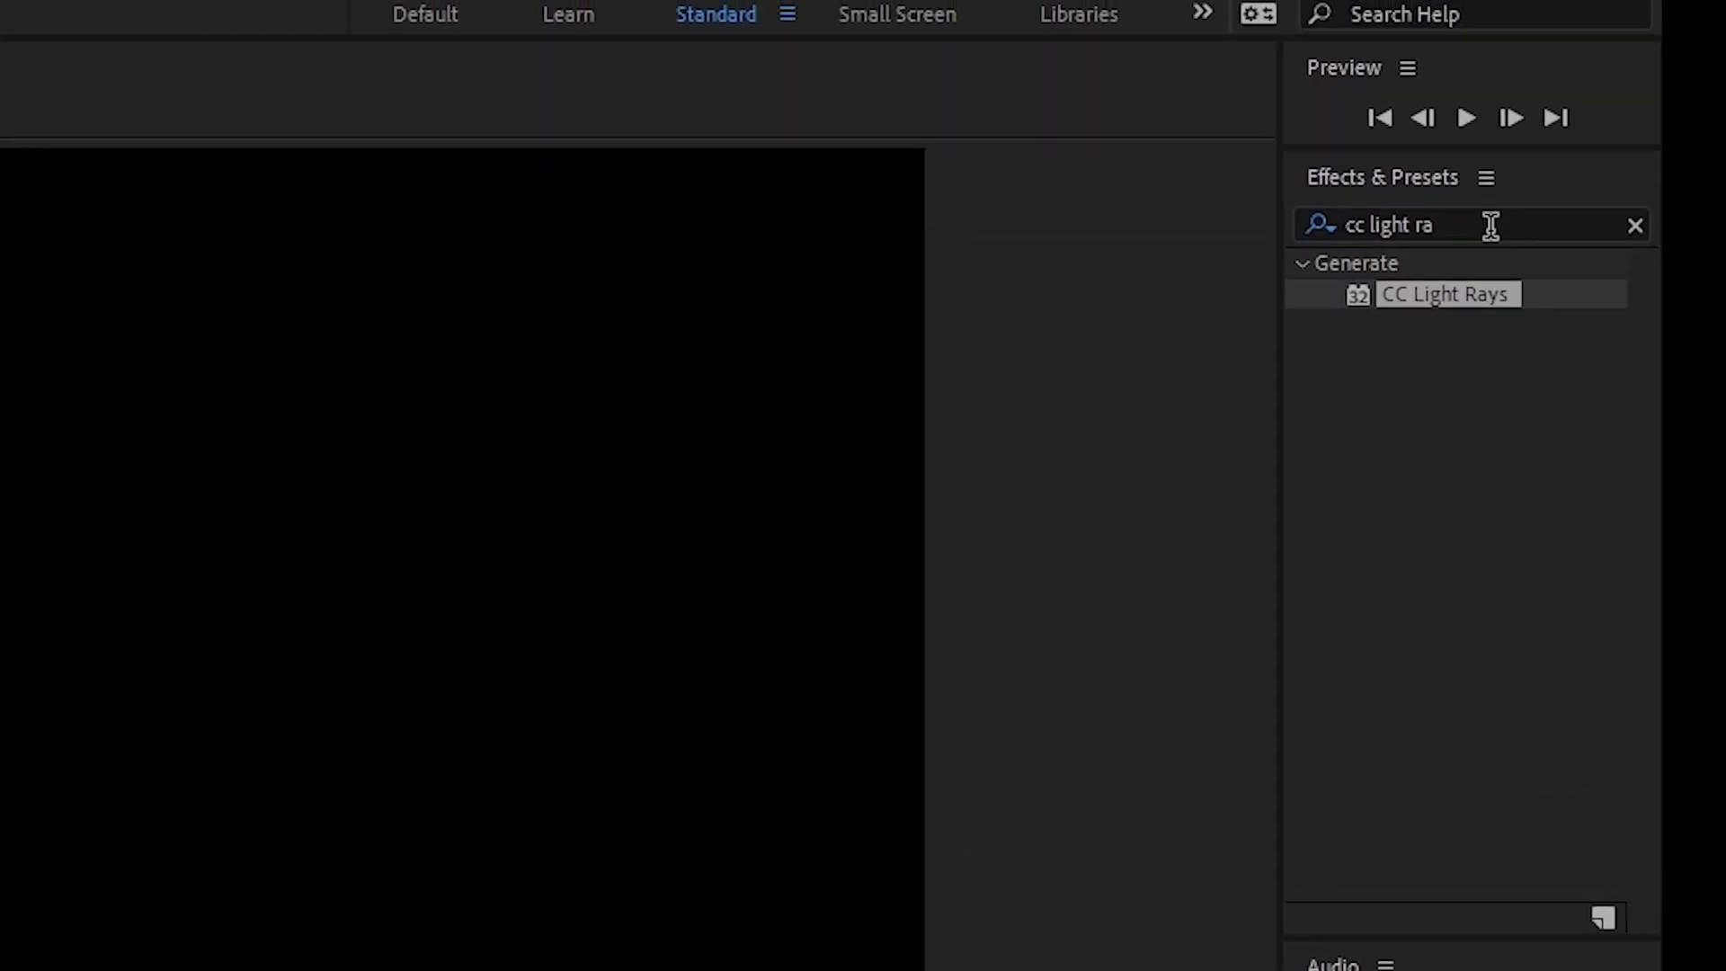
Apply Optical Flares to the new black solid and set its render mode to On Transparent
{"action": "left_click", "coordinate": [1641, 155]}
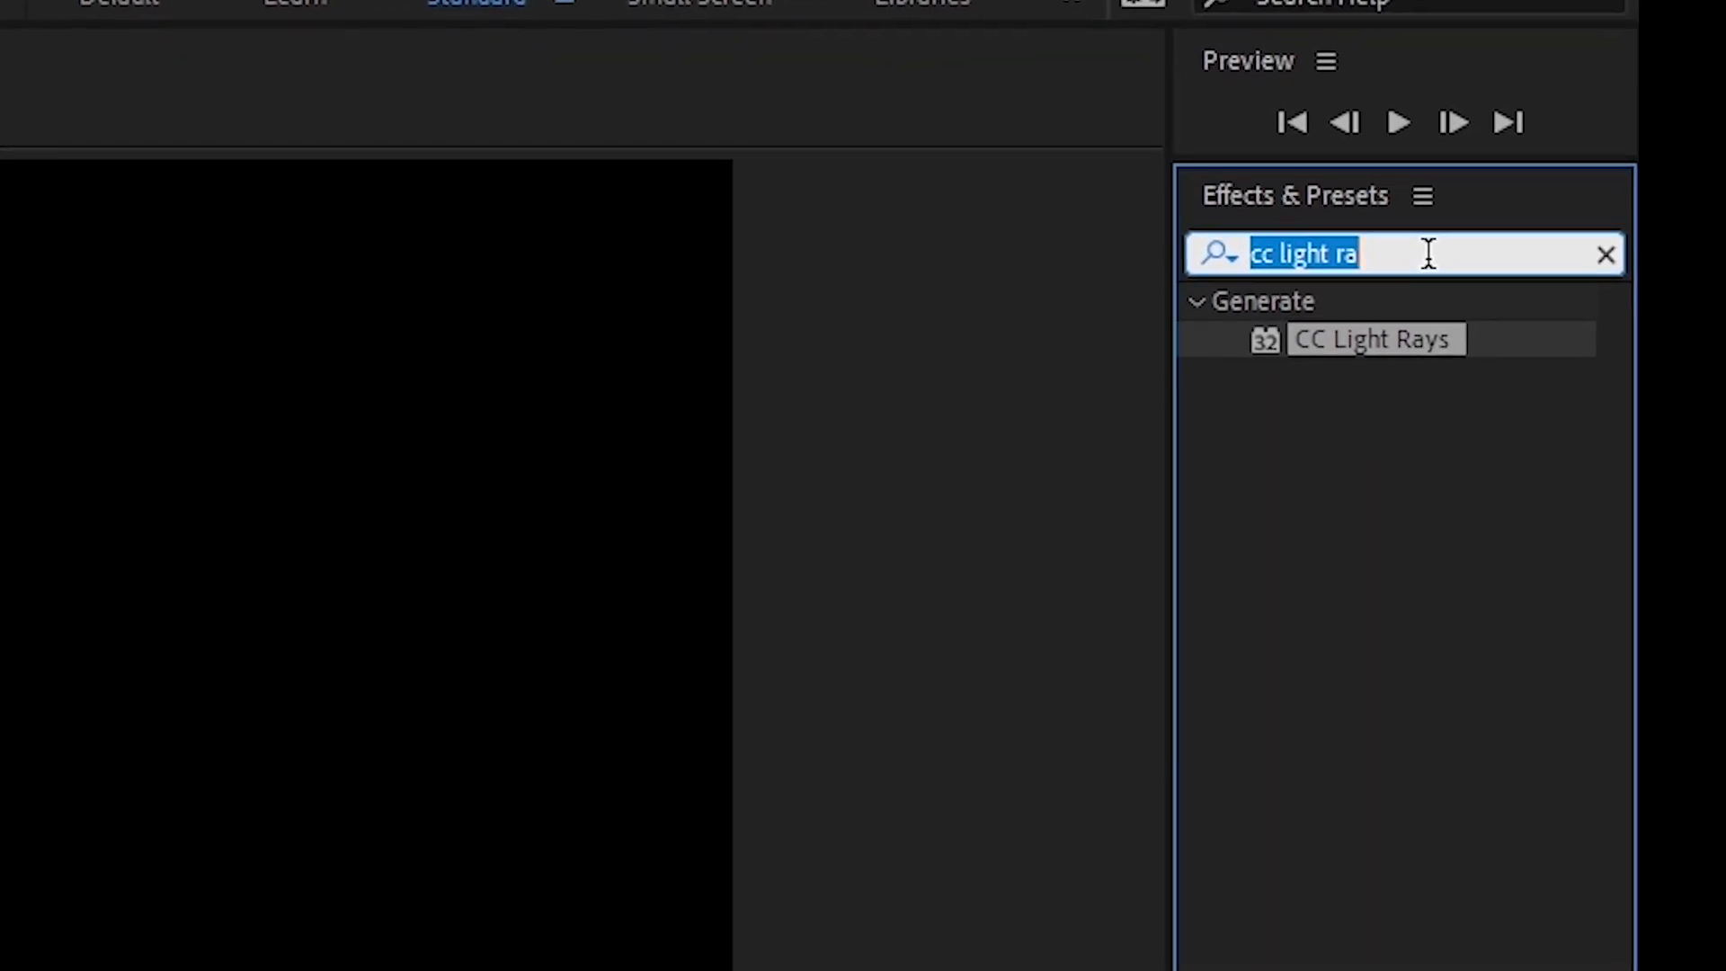
{"action": "type", "text": "optical fla"}
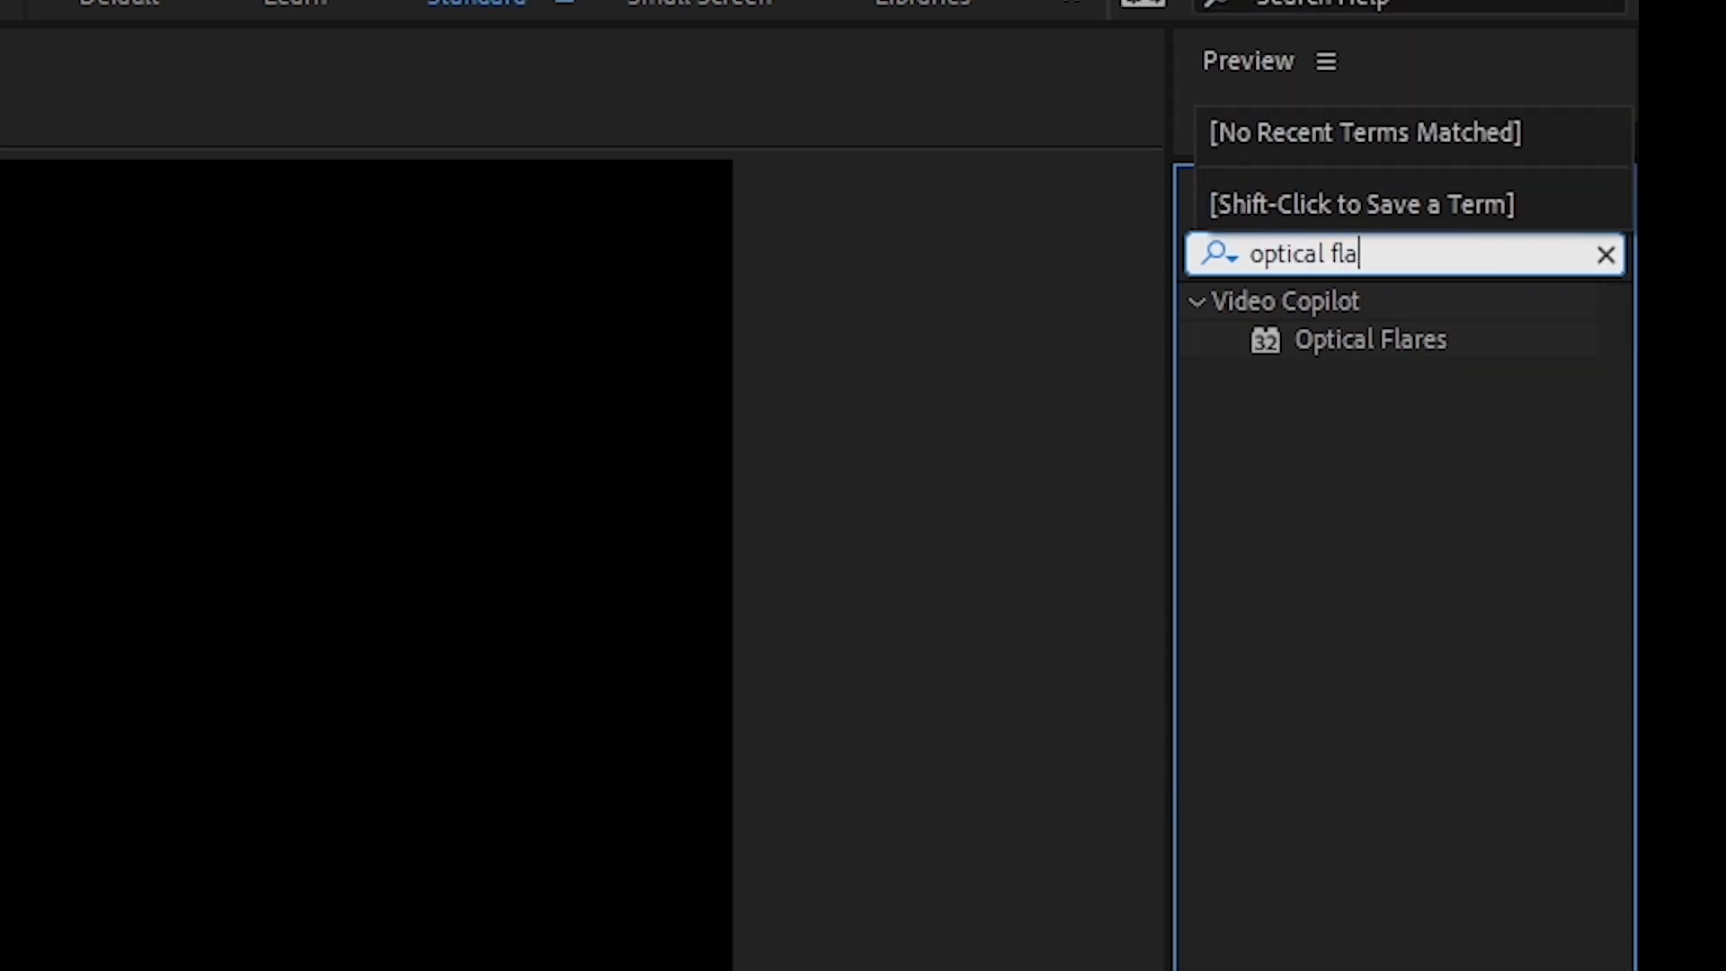
{"action": "left_click_drag", "start_coordinate": [1434, 339], "coordinate": [869, 715]}
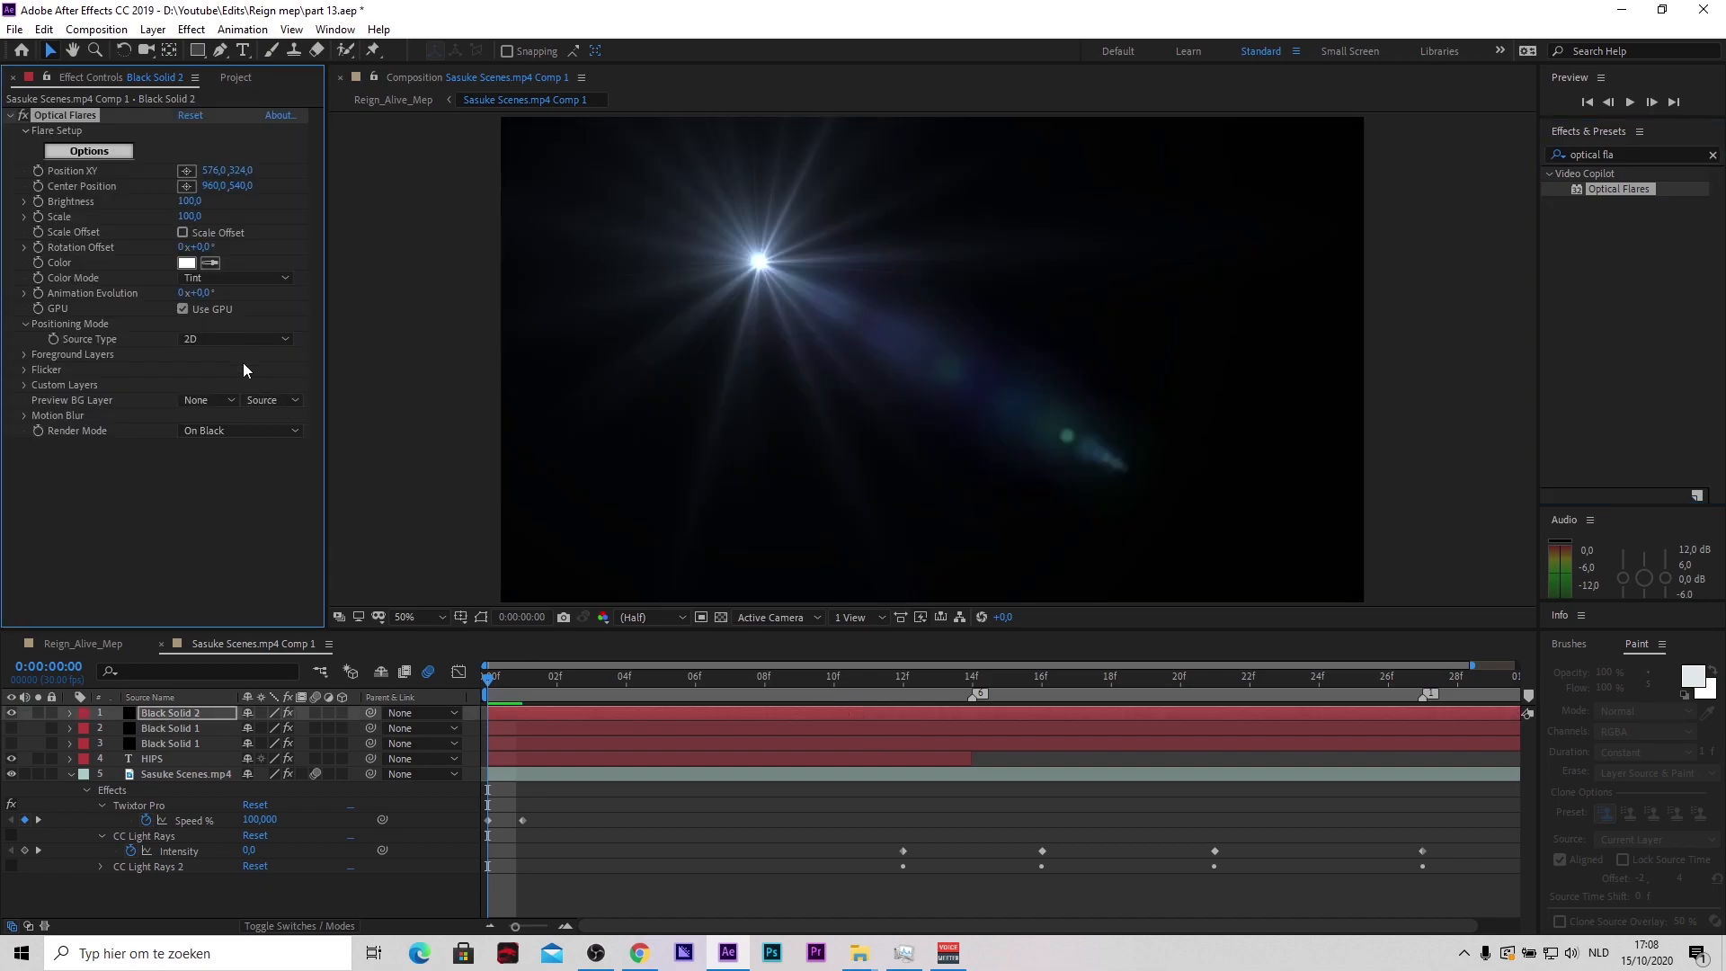
{"action": "left_click", "coordinate": [219, 430]}
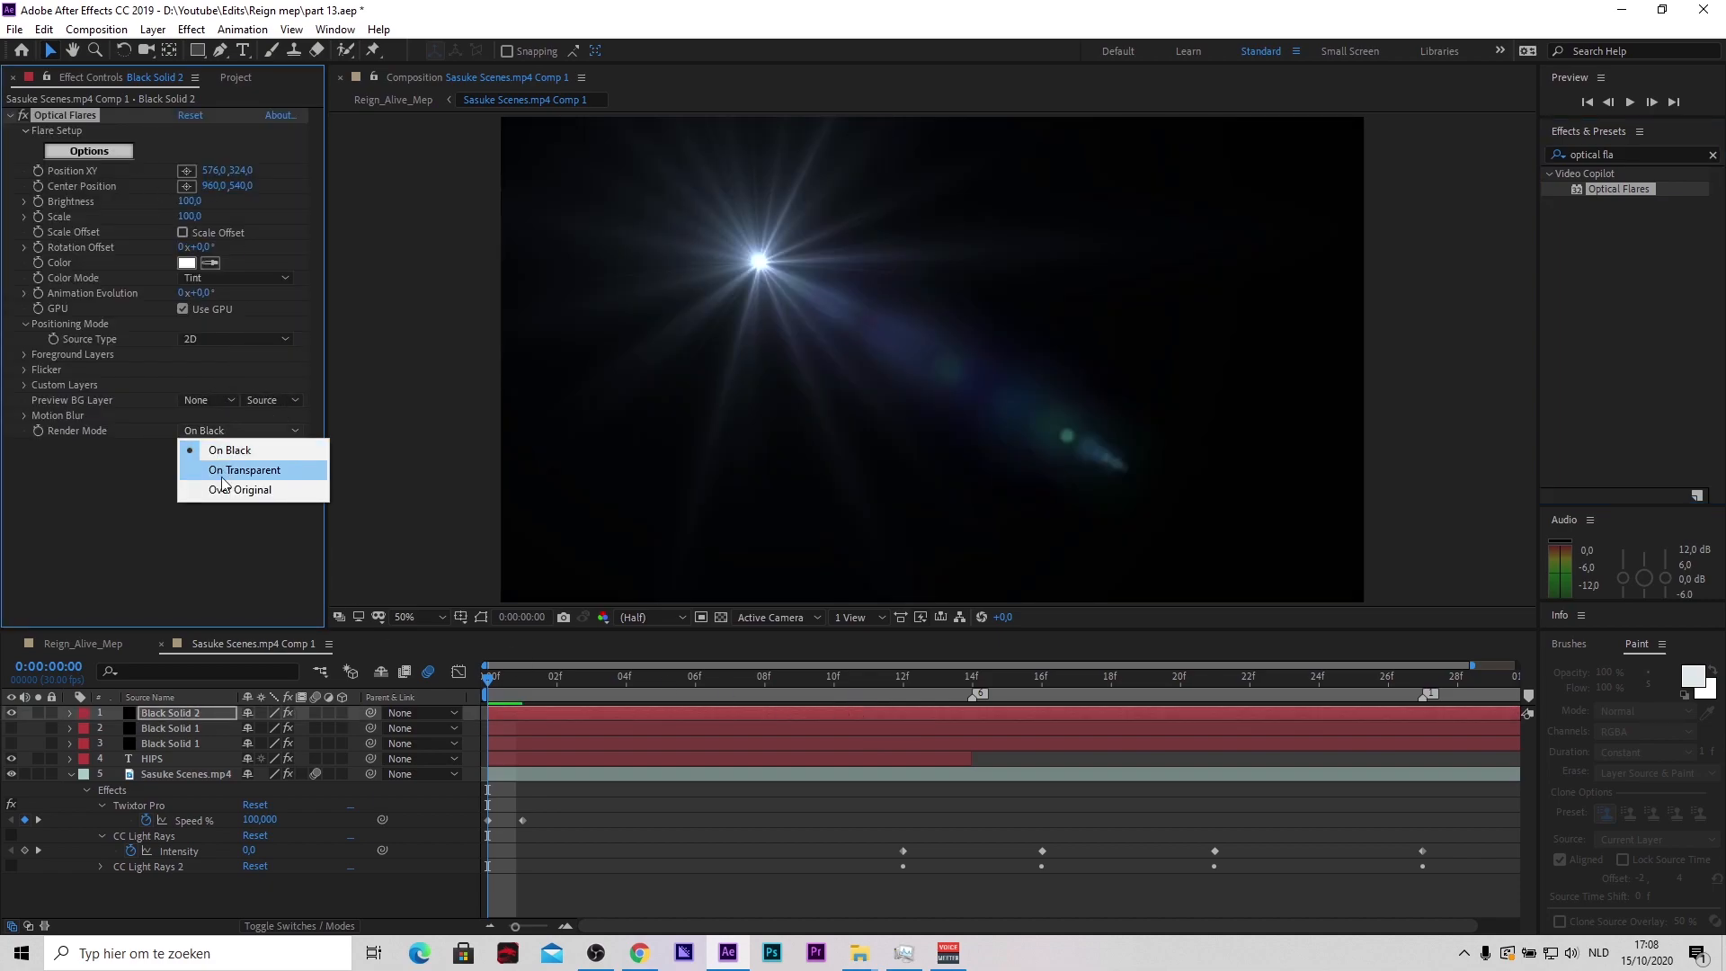
{"action": "left_click", "coordinate": [226, 470]}
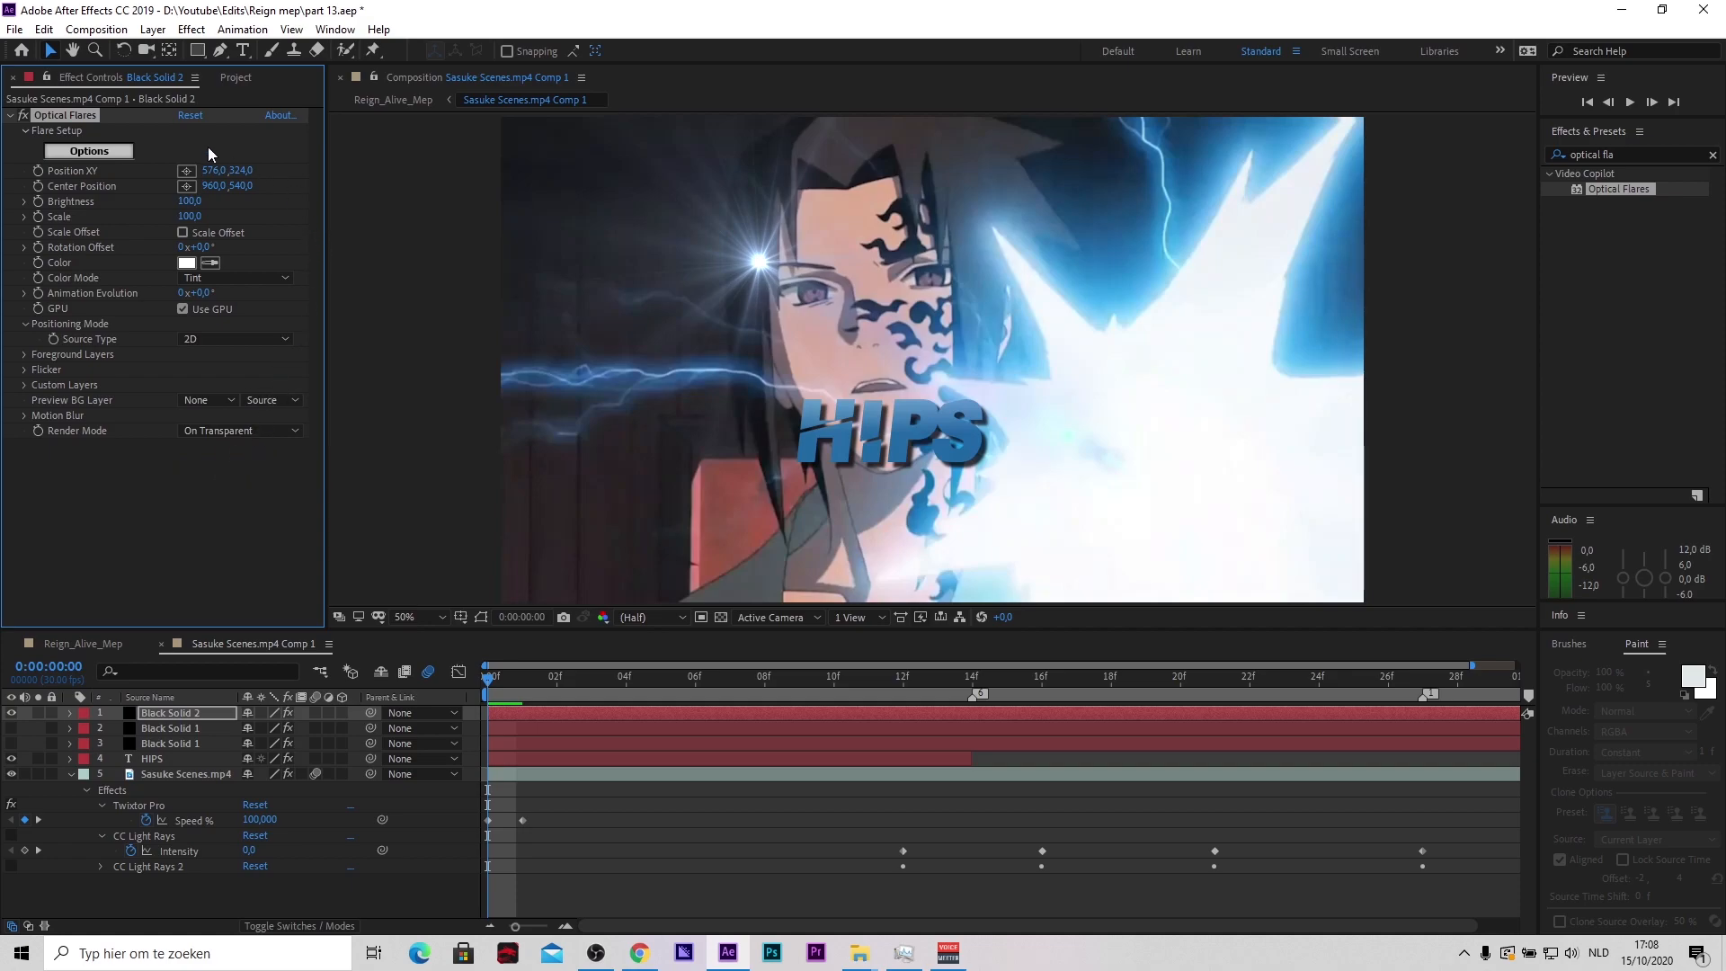
Open the flare setup options and remove every default lens object from the stack
{"action": "left_click", "coordinate": [108, 151]}
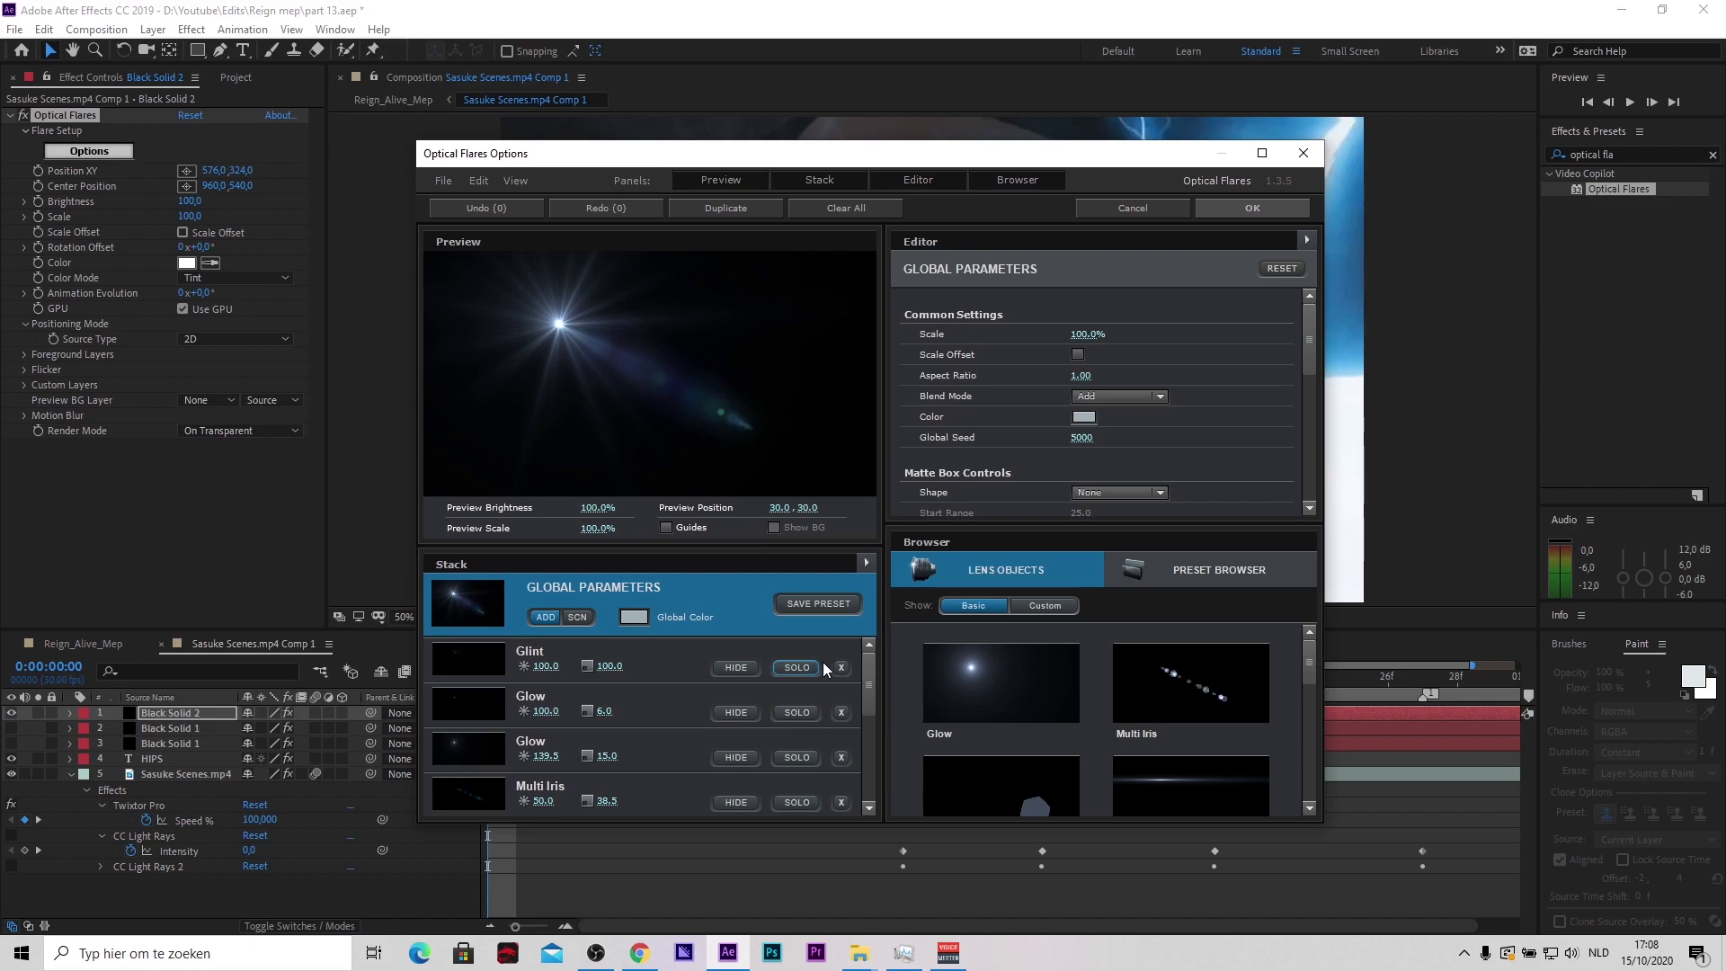
{"action": "left_click", "coordinate": [843, 668]}
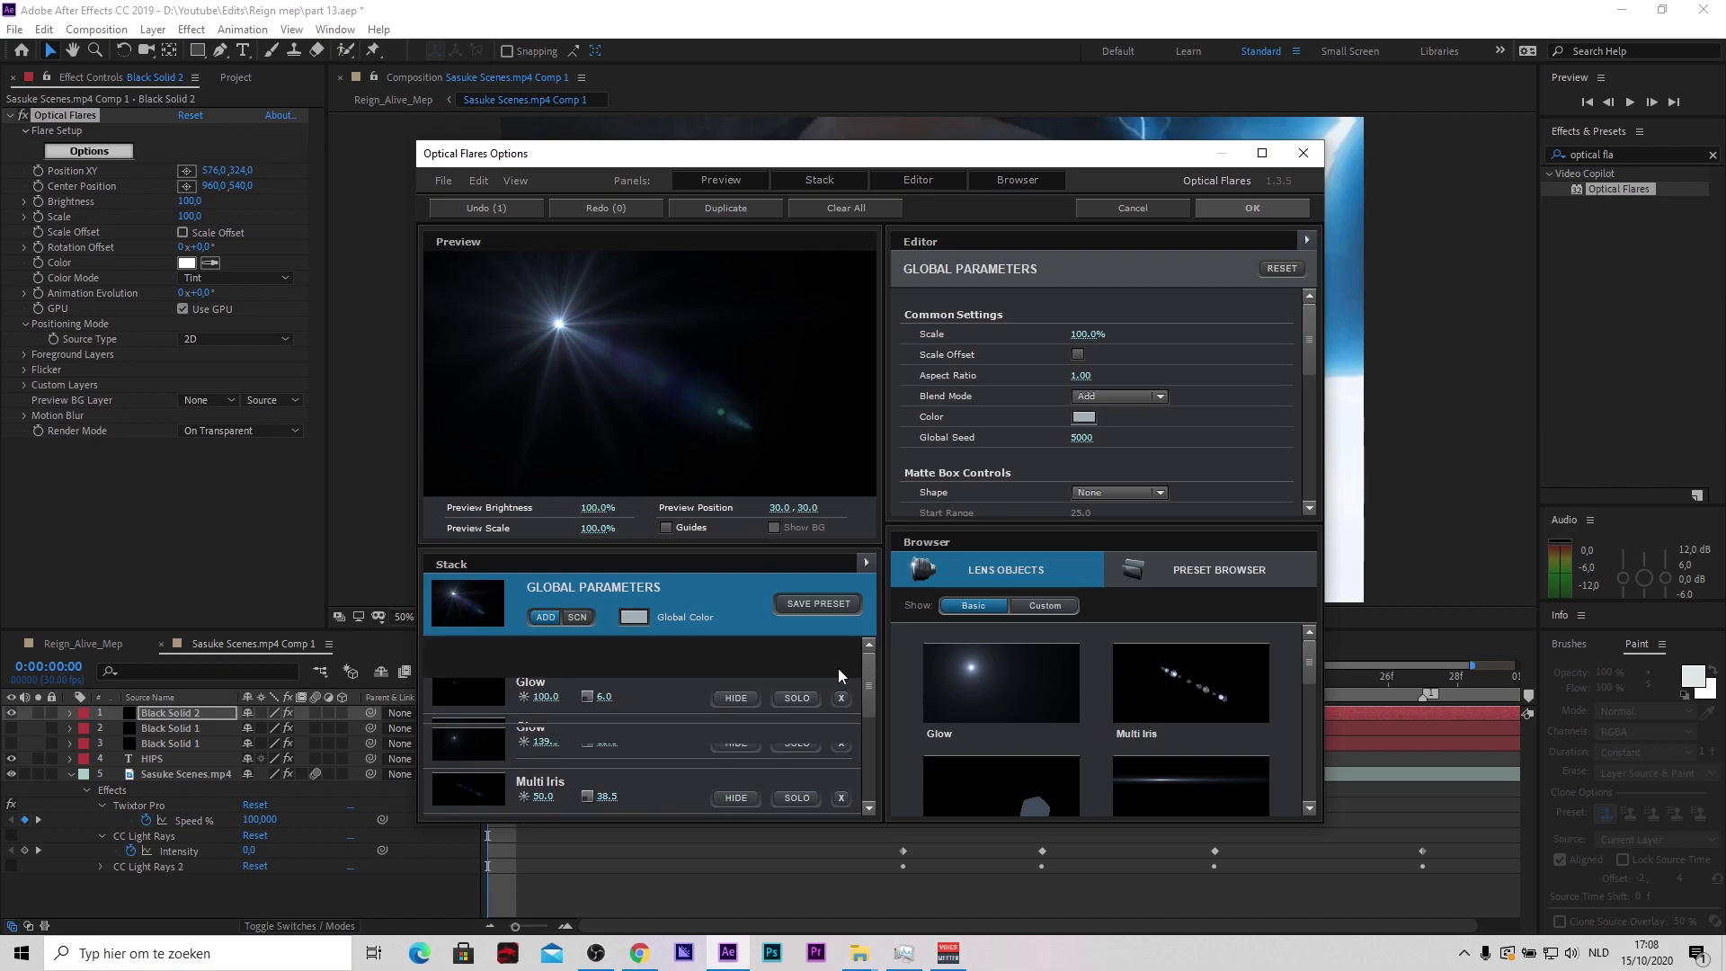
{"action": "left_click", "coordinate": [840, 668]}
{"action": "left_click", "coordinate": [839, 667]}
{"action": "left_click", "coordinate": [838, 668]}
{"action": "left_click", "coordinate": [844, 695]}
{"action": "left_click", "coordinate": [841, 668]}
{"action": "left_click", "coordinate": [841, 671]}
{"action": "left_click", "coordinate": [840, 671]}
{"action": "left_click", "coordinate": [842, 676]}
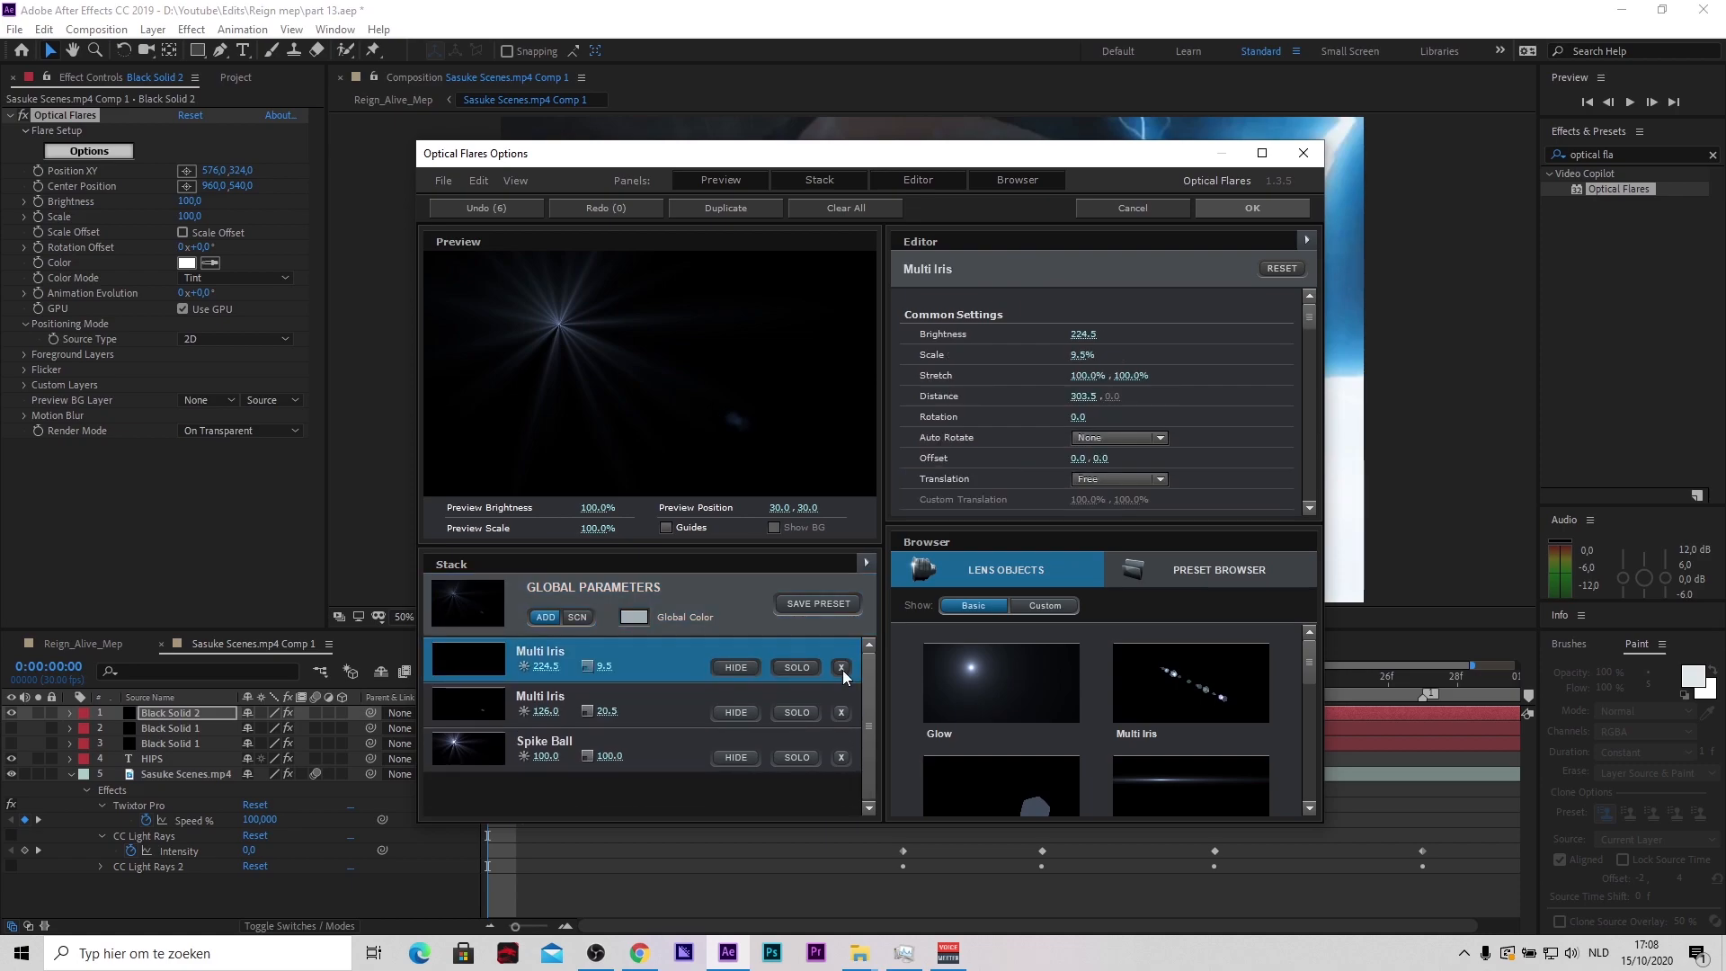
{"action": "left_click", "coordinate": [842, 671]}
{"action": "left_click", "coordinate": [842, 693]}
{"action": "left_click", "coordinate": [844, 675]}
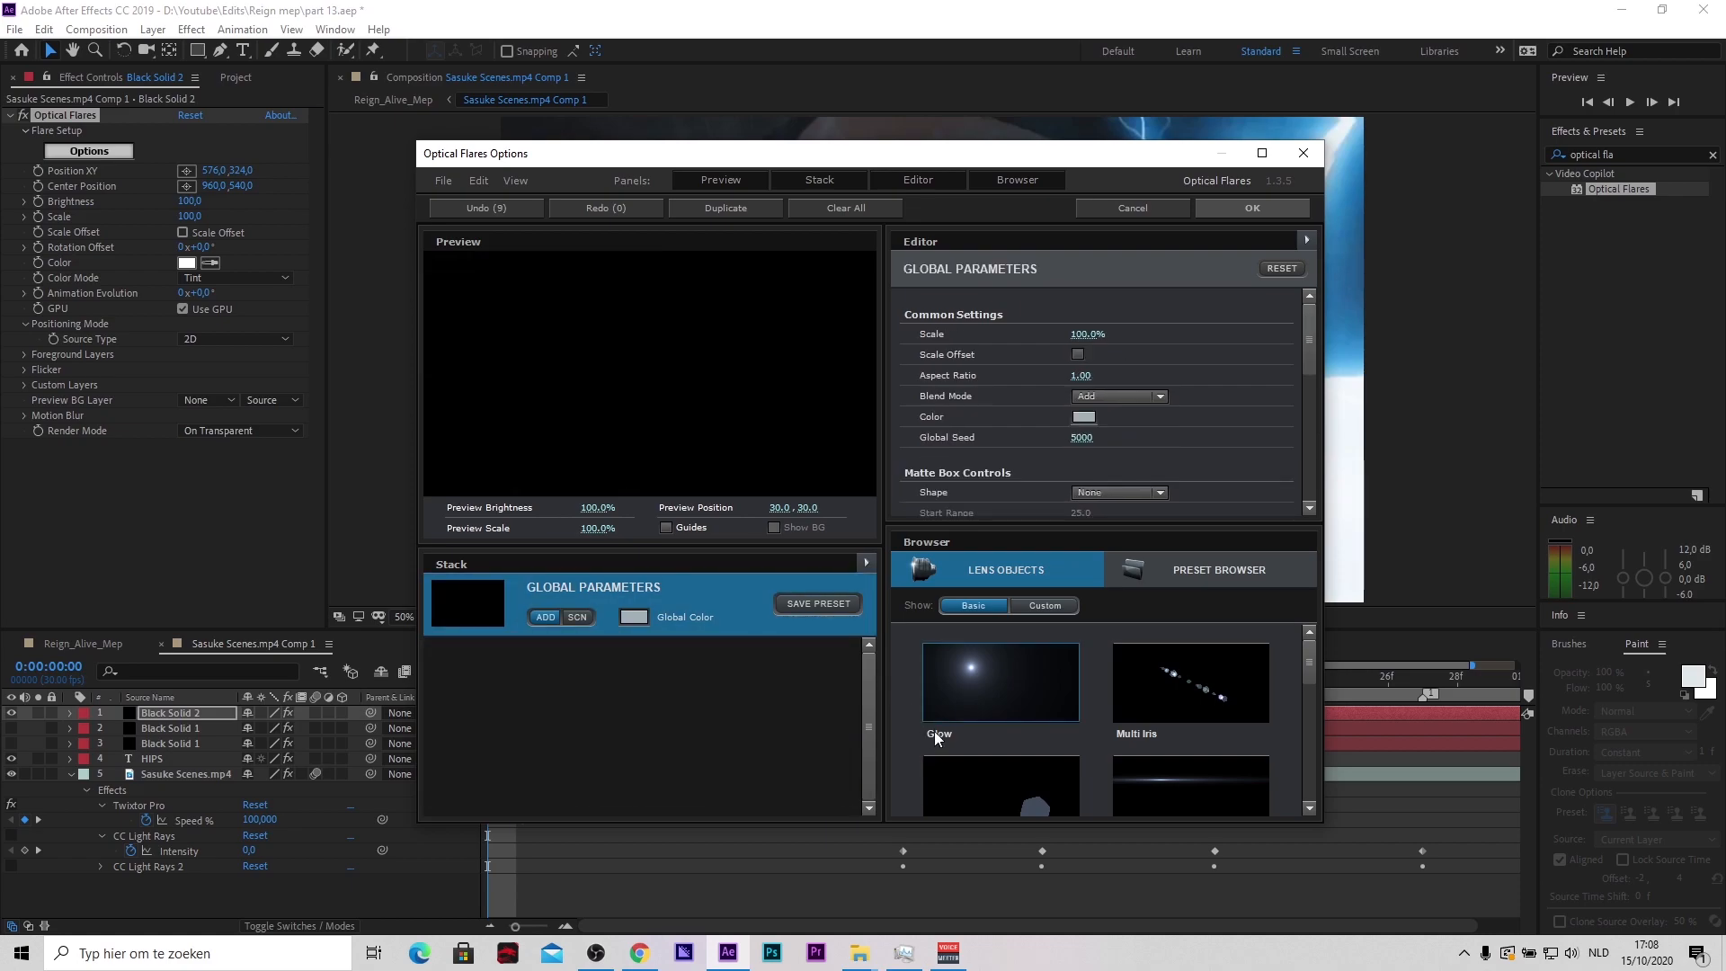
Add two Glow objects and one Streak object to the flare stack
{"action": "left_click", "coordinate": [1009, 680]}
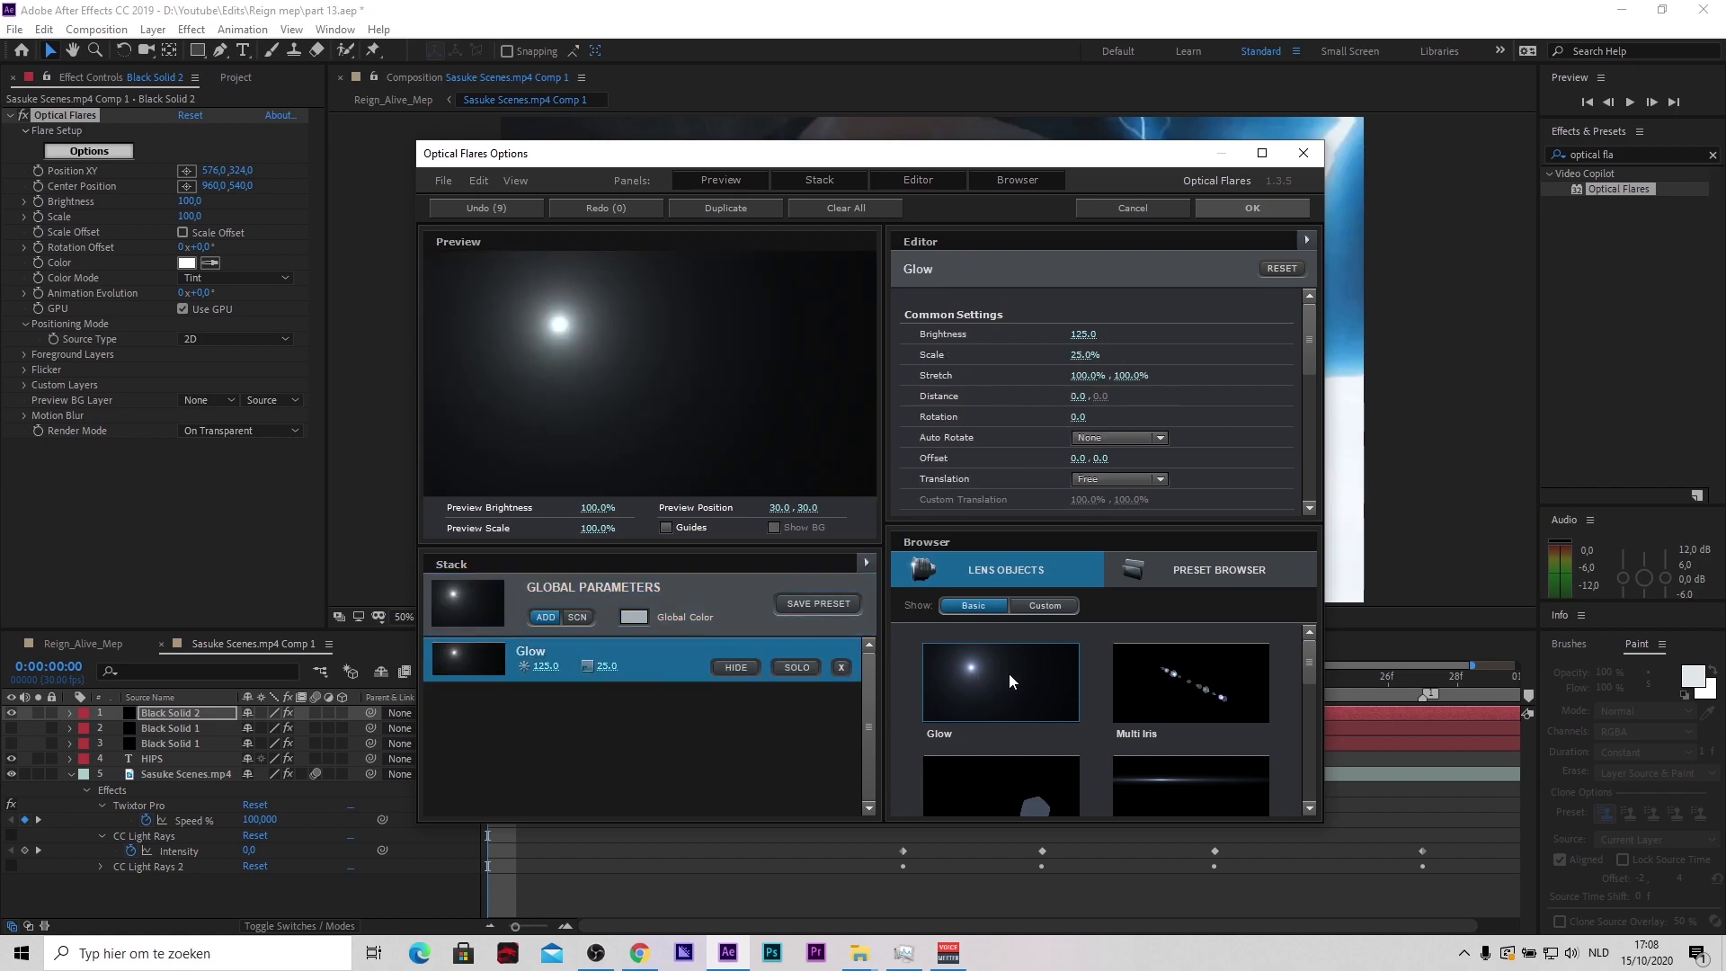
{"action": "left_click", "coordinate": [1009, 673]}
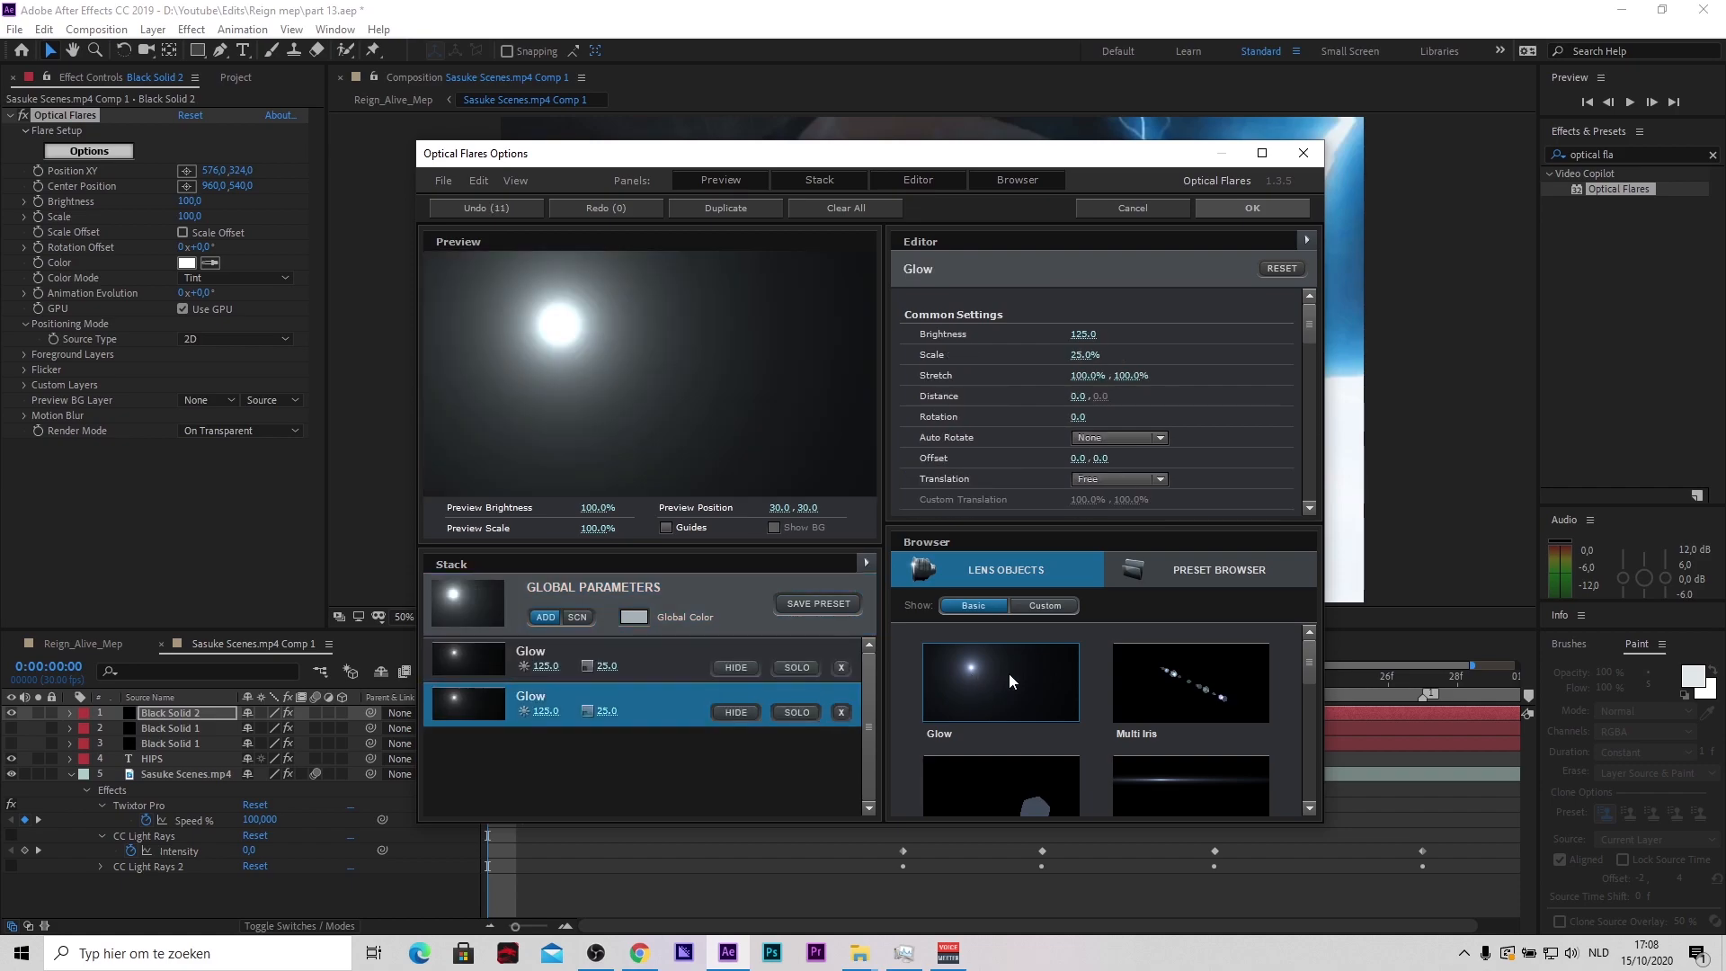
{"action": "scroll", "coordinate": [1128, 720], "scroll_direction": "down", "scroll_amount": 5}
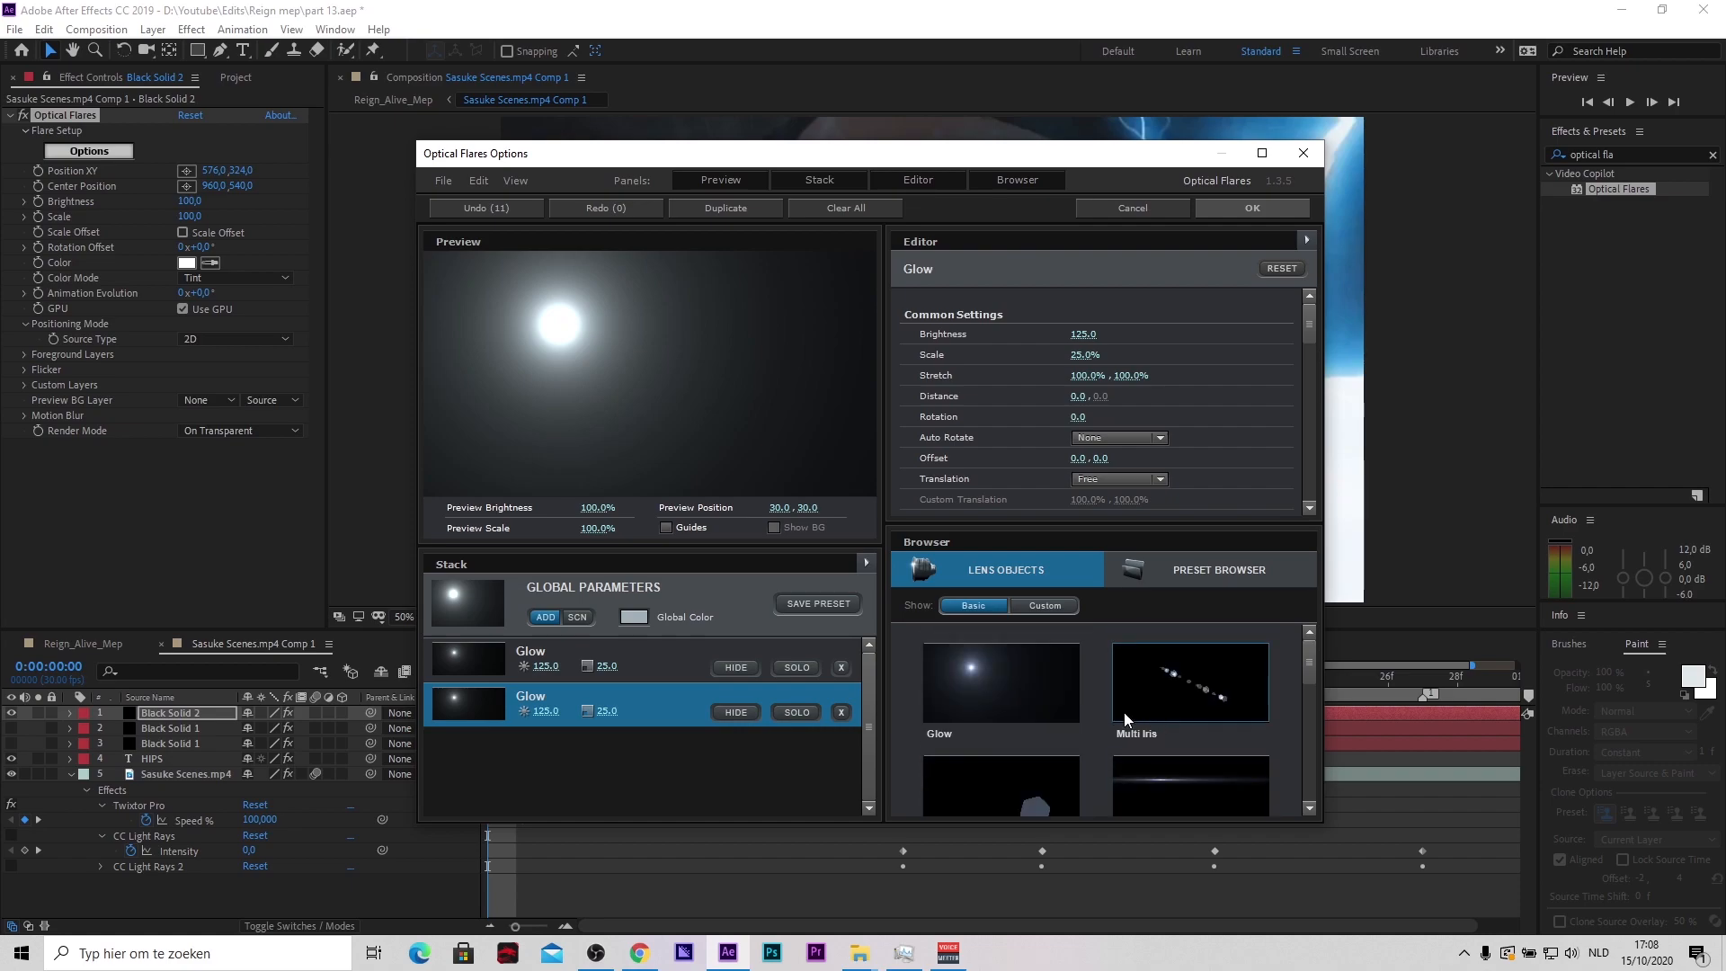
{"action": "scroll", "coordinate": [1124, 697], "scroll_direction": "up", "scroll_amount": 2}
{"action": "left_click", "coordinate": [1161, 671]}
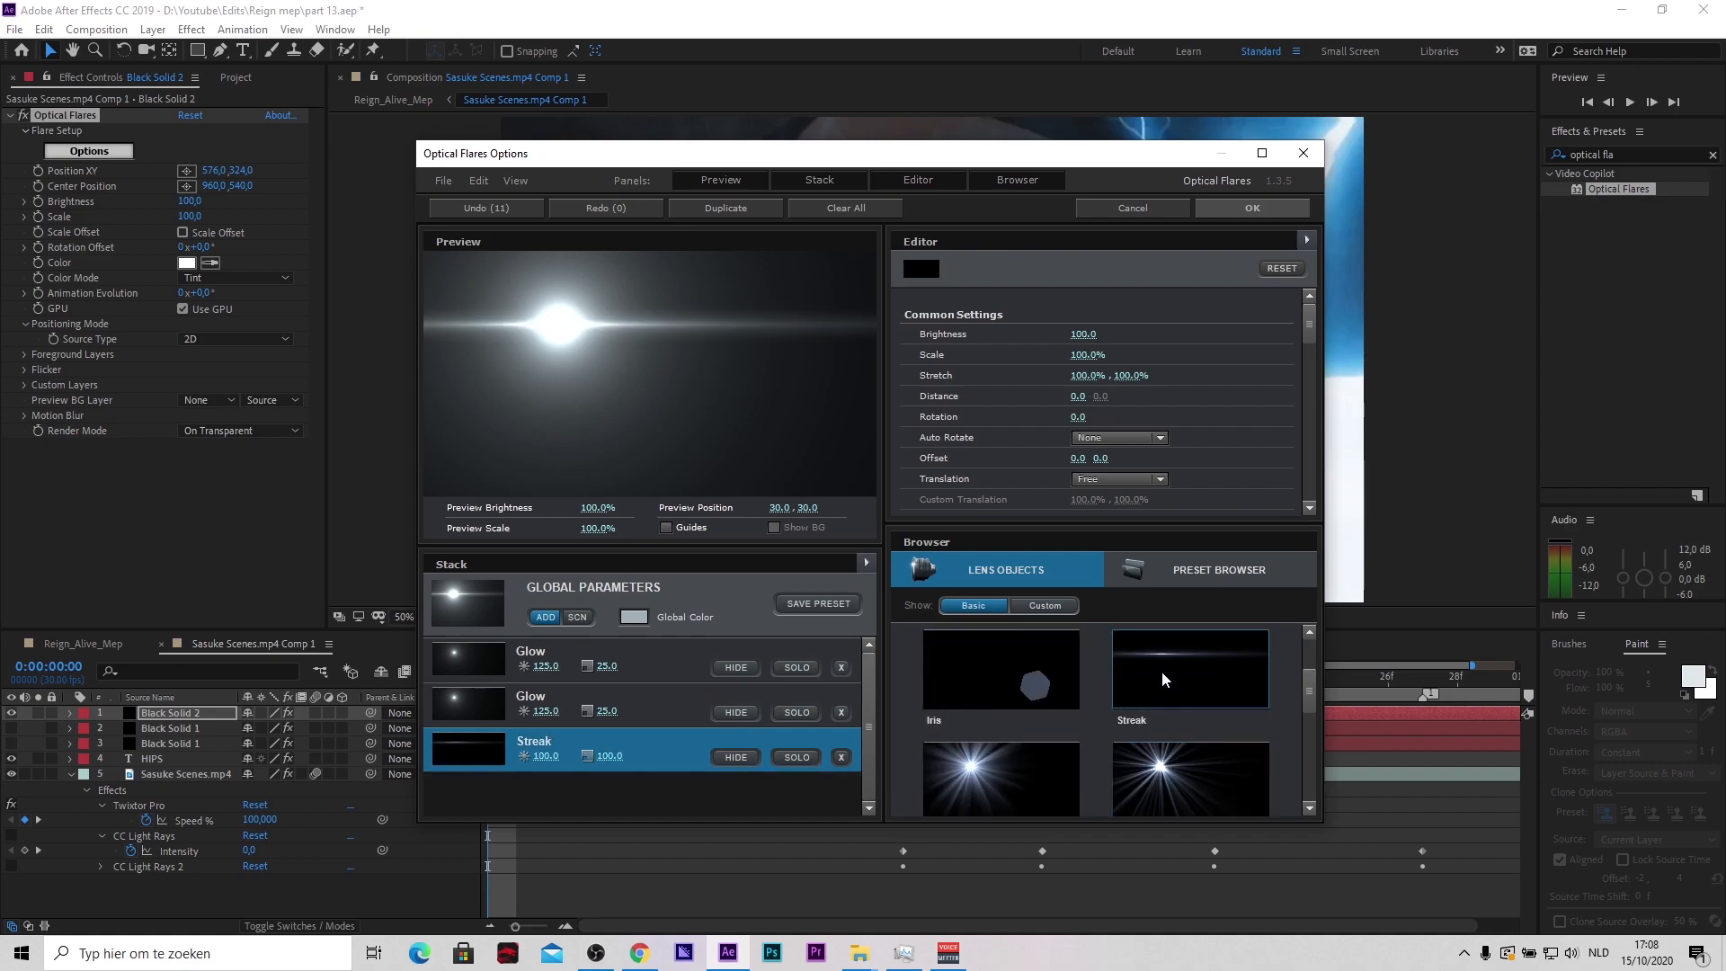
Set the first Glow's brightness to 60 and accept the flare setup
{"action": "left_click", "coordinate": [545, 666]}
{"action": "type", "text": "60"}
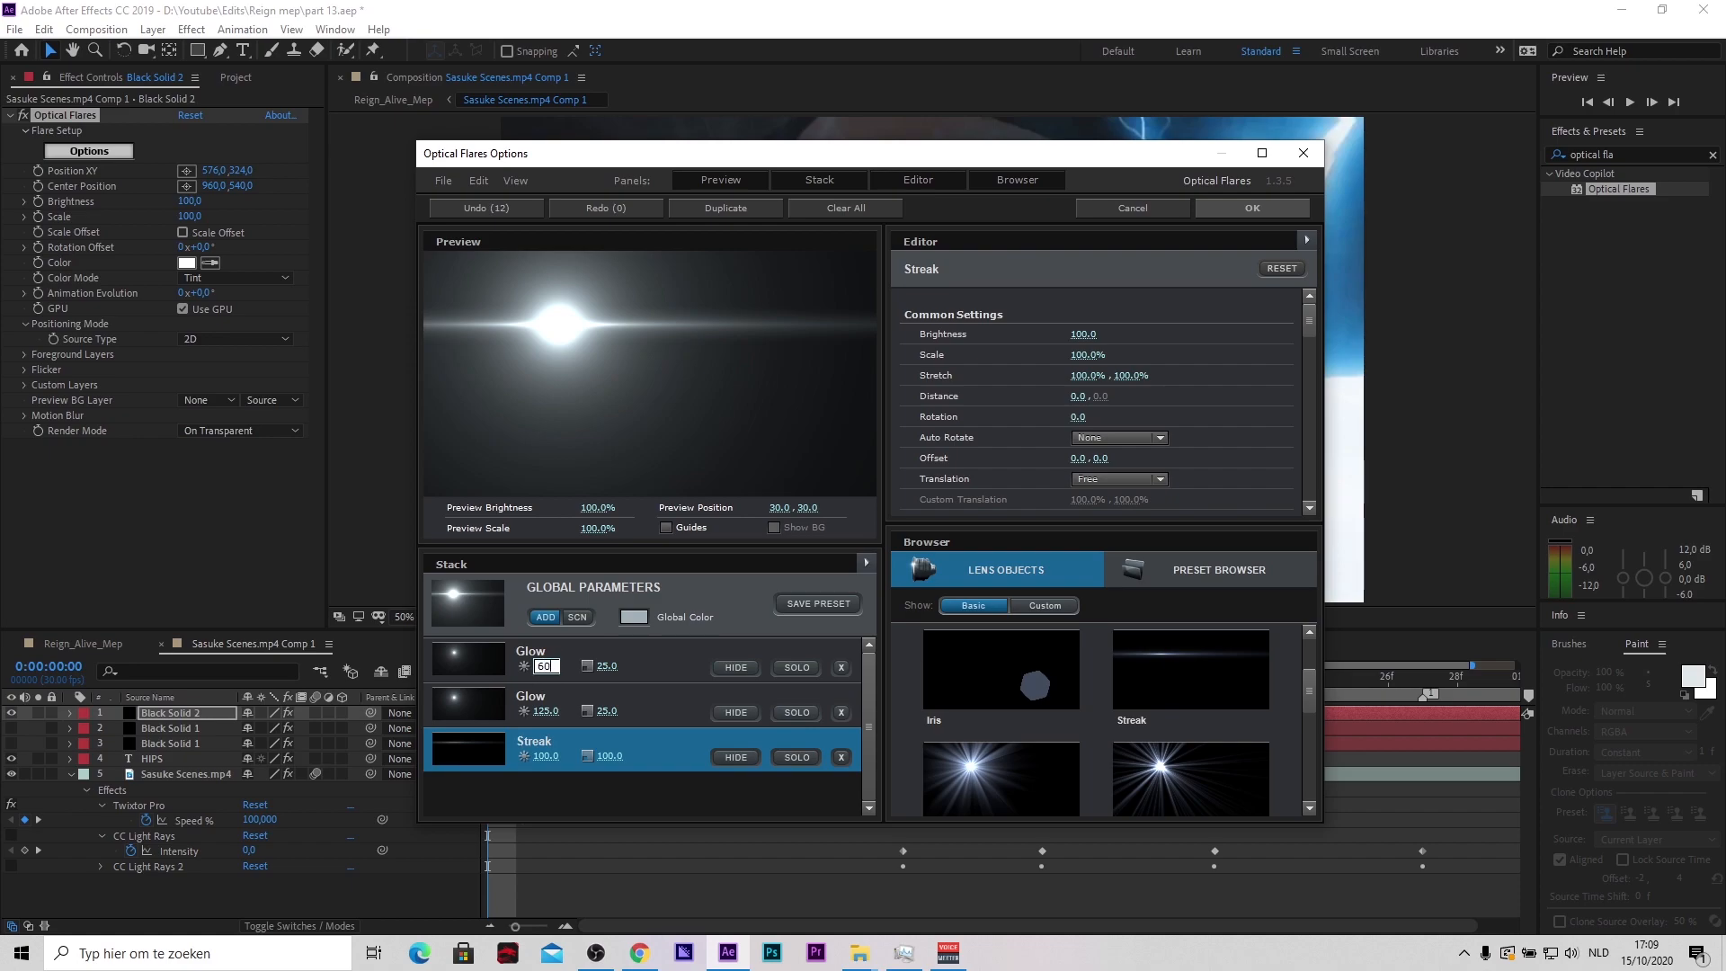
{"action": "key", "text": "Return"}
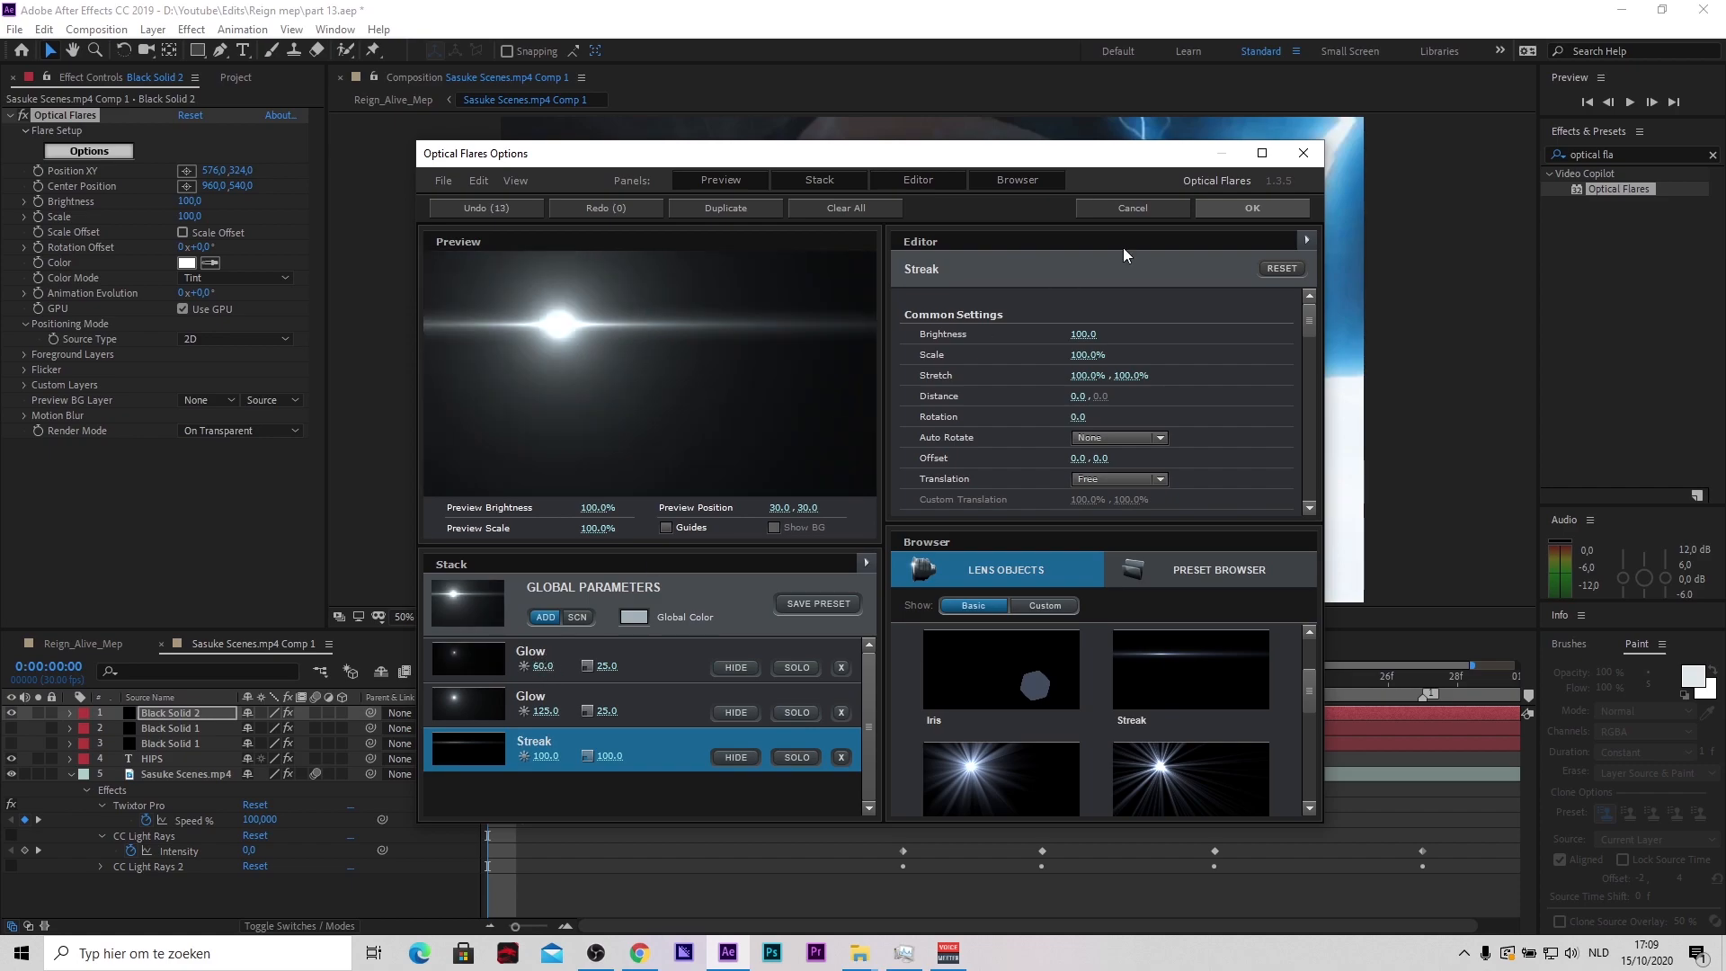
{"action": "left_click", "coordinate": [1273, 209]}
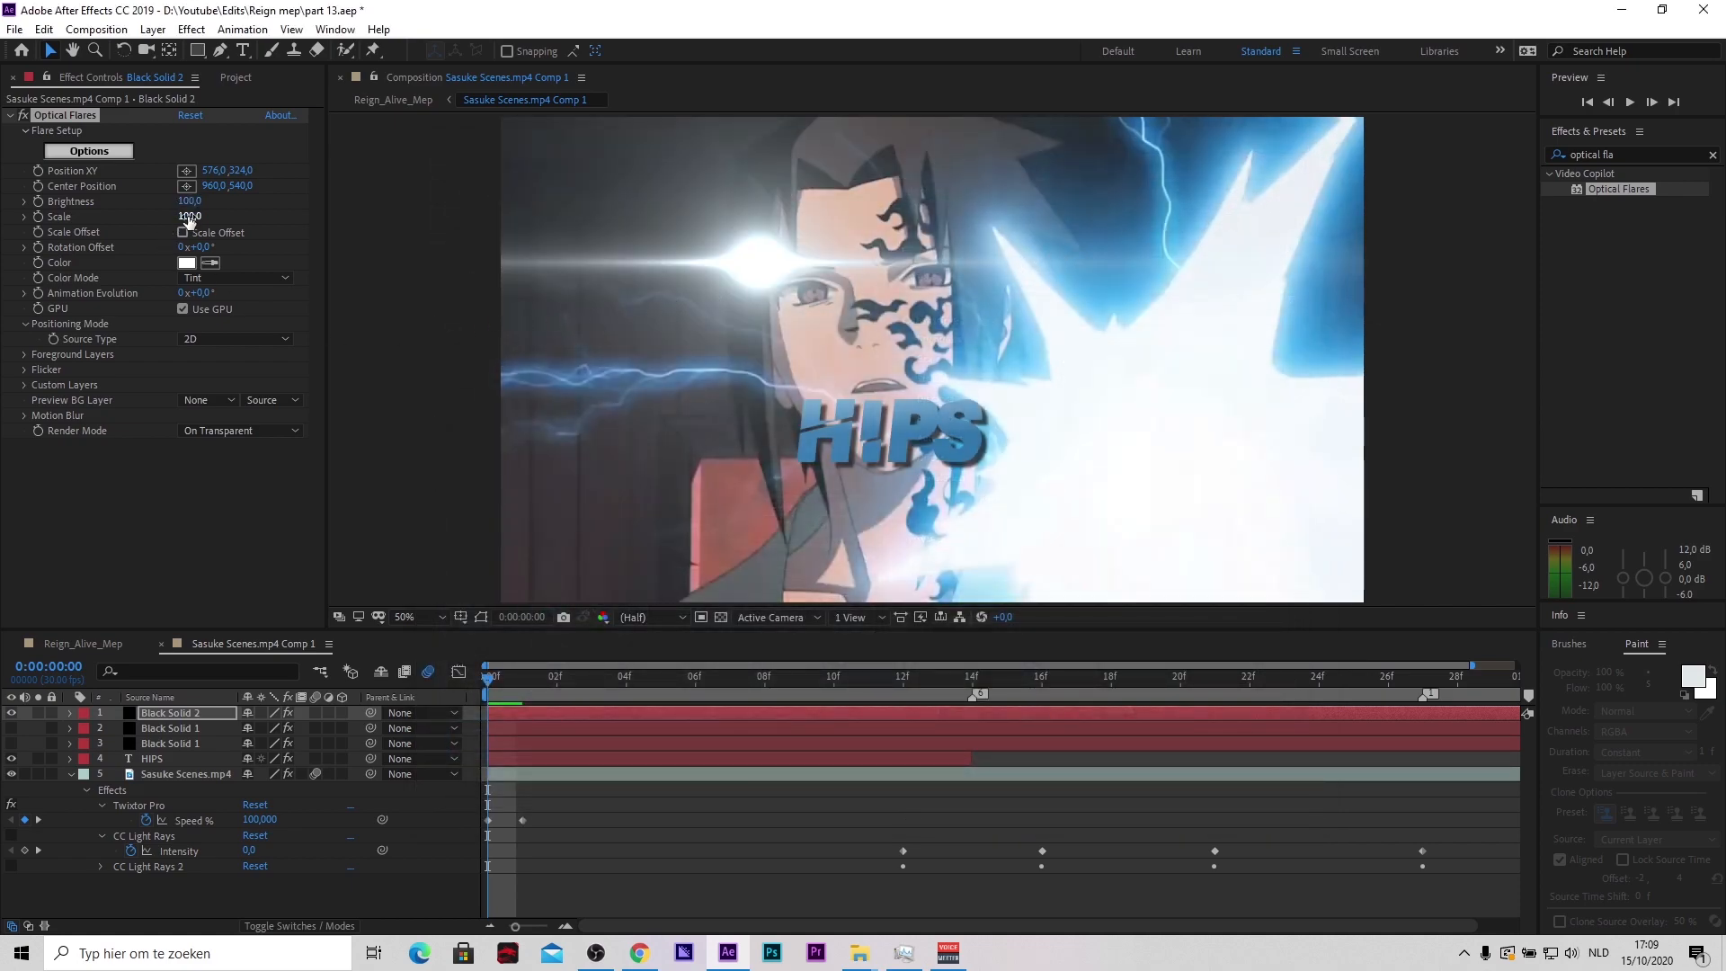
Reduce the flare's scale to 30 and move its position onto the eye at 690, 390
{"action": "left_click_drag", "start_coordinate": [187, 216], "coordinate": [176, 218]}
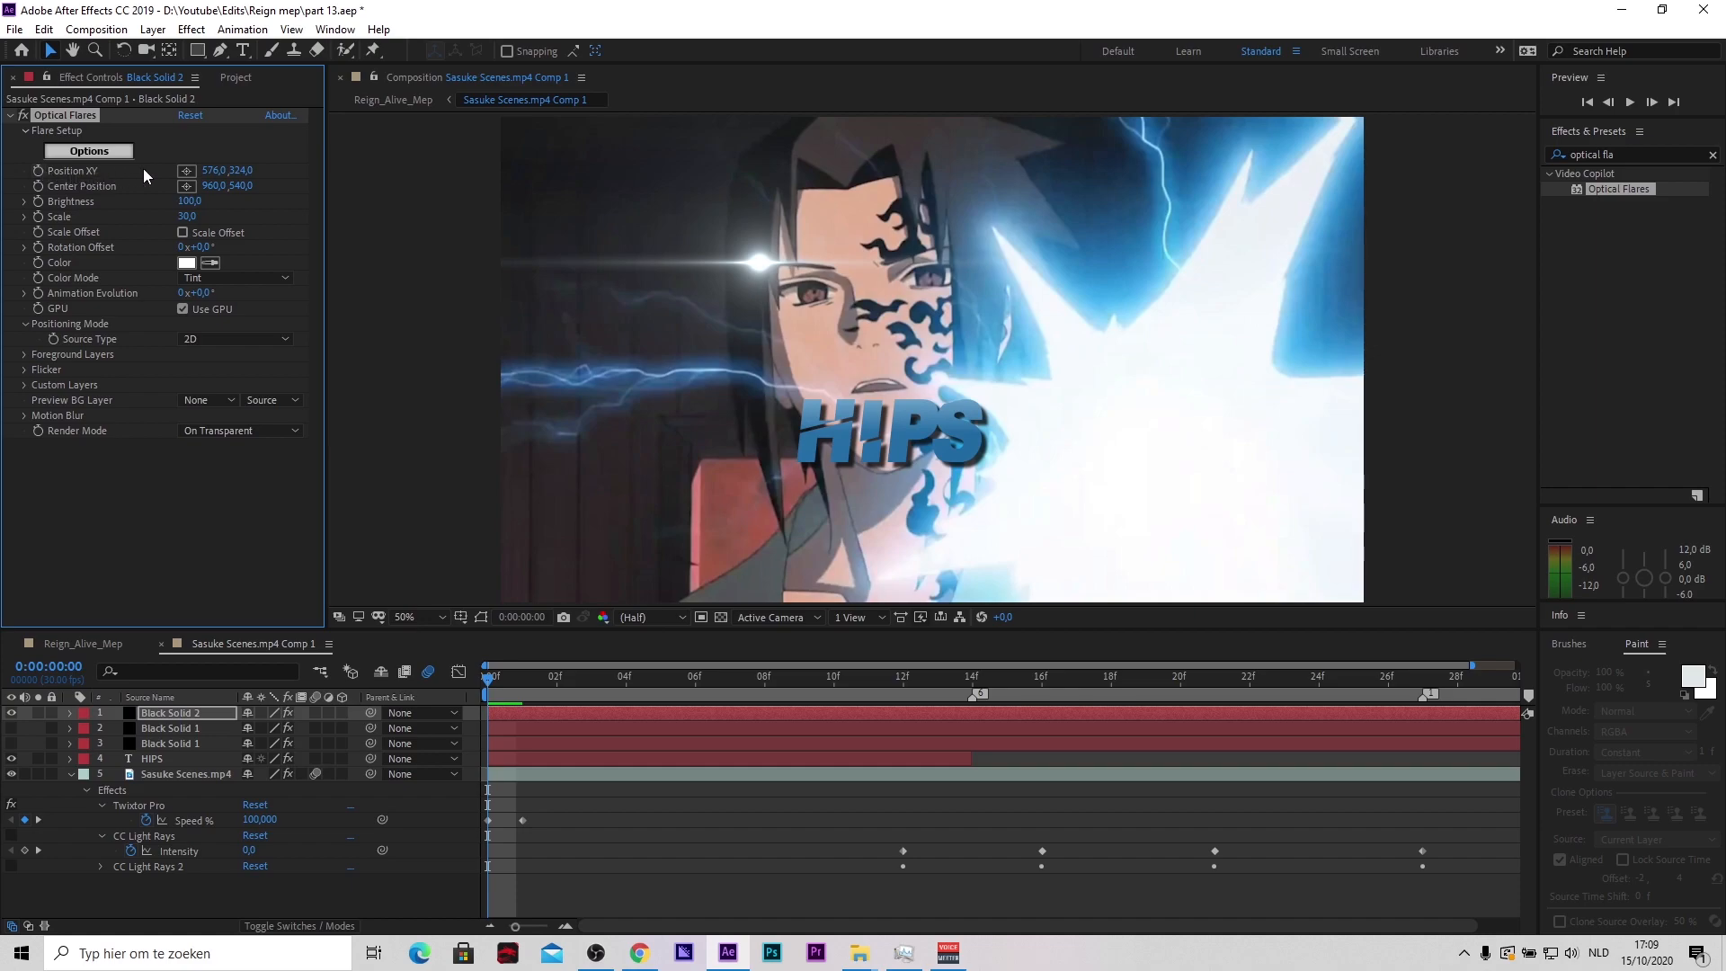
{"action": "mouse_move", "coordinate": [214, 172]}
{"action": "left_mouse_down"}
{"action": "mouse_move", "coordinate": [309, 174]}
{"action": "mouse_move", "coordinate": [229, 170]}
{"action": "left_mouse_up"}
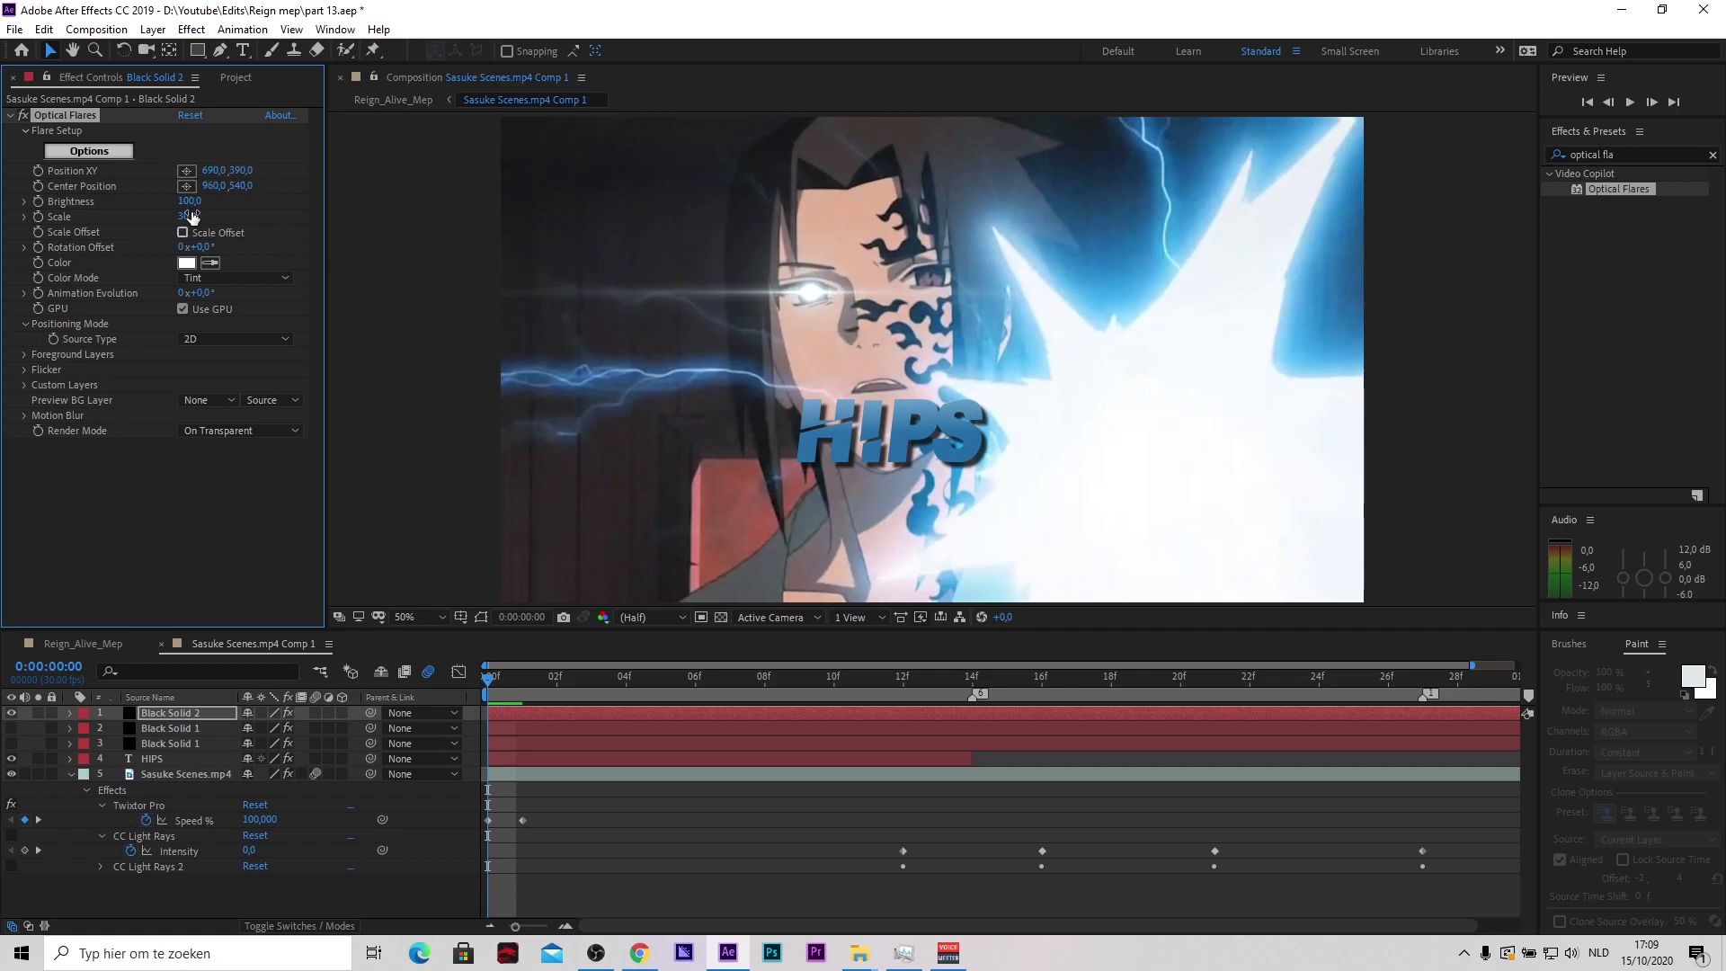
Try flare scale values of 16 and 20 on the eye glow
{"action": "left_click", "coordinate": [188, 216]}
{"action": "type", "text": "16"}
{"action": "key", "text": "Return"}
{"action": "left_click", "coordinate": [191, 217]}
{"action": "type", "text": "20"}
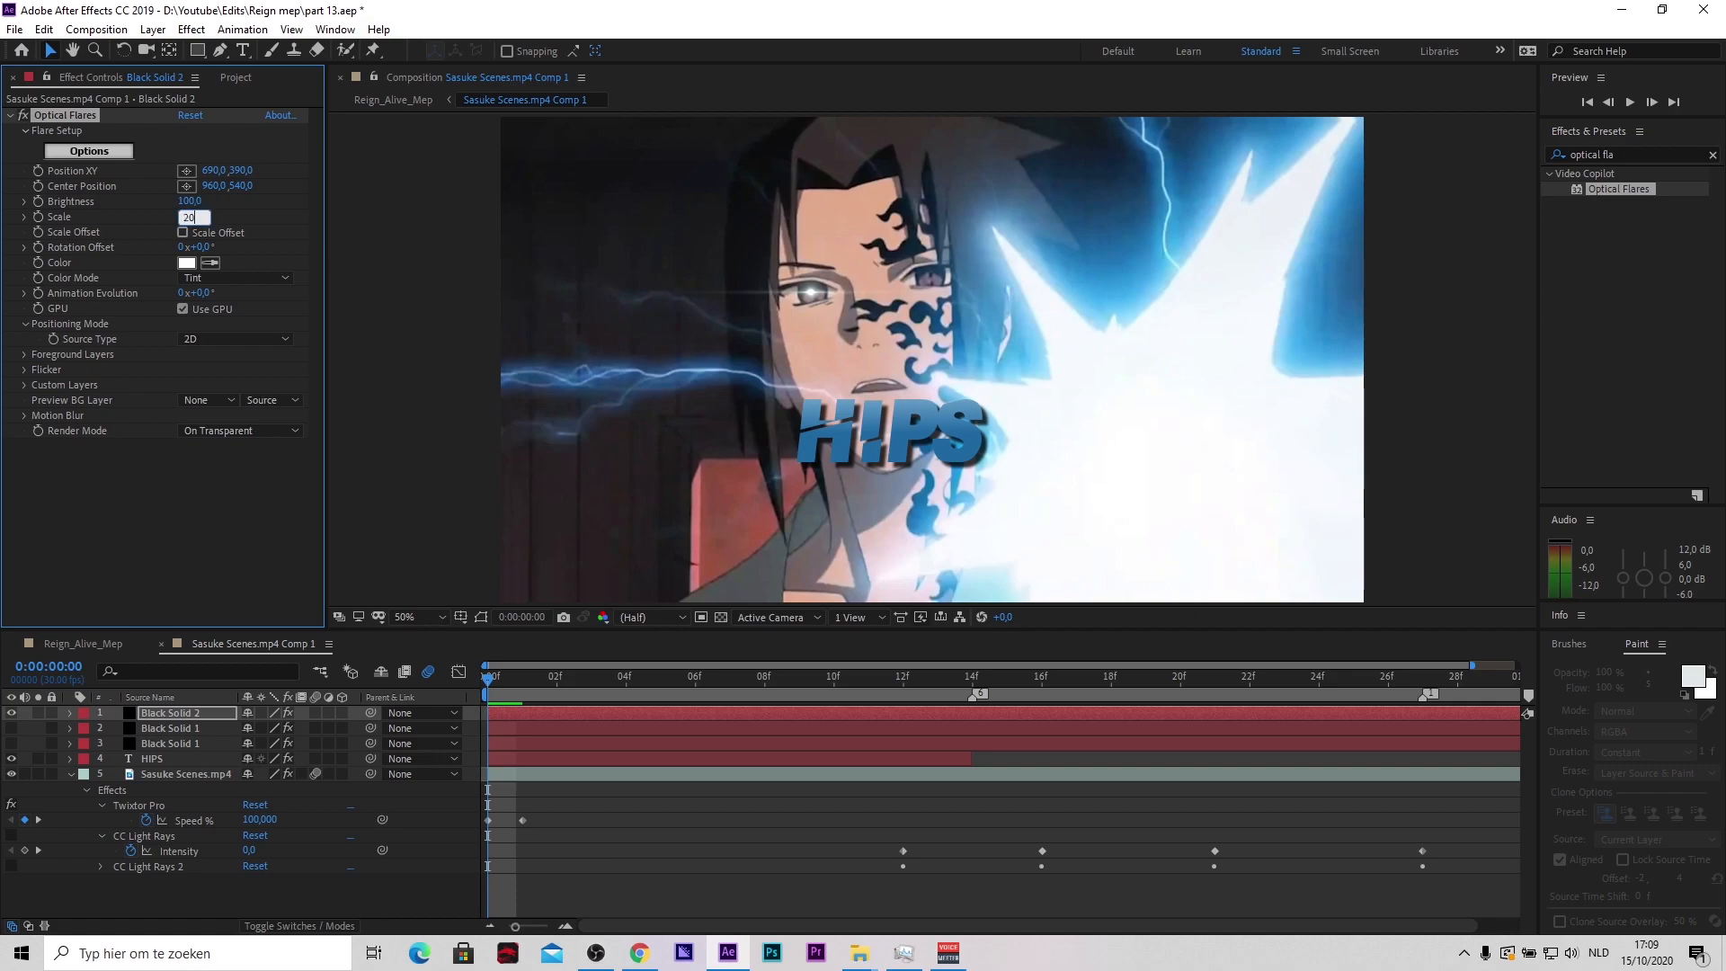
{"action": "key", "text": "Return"}
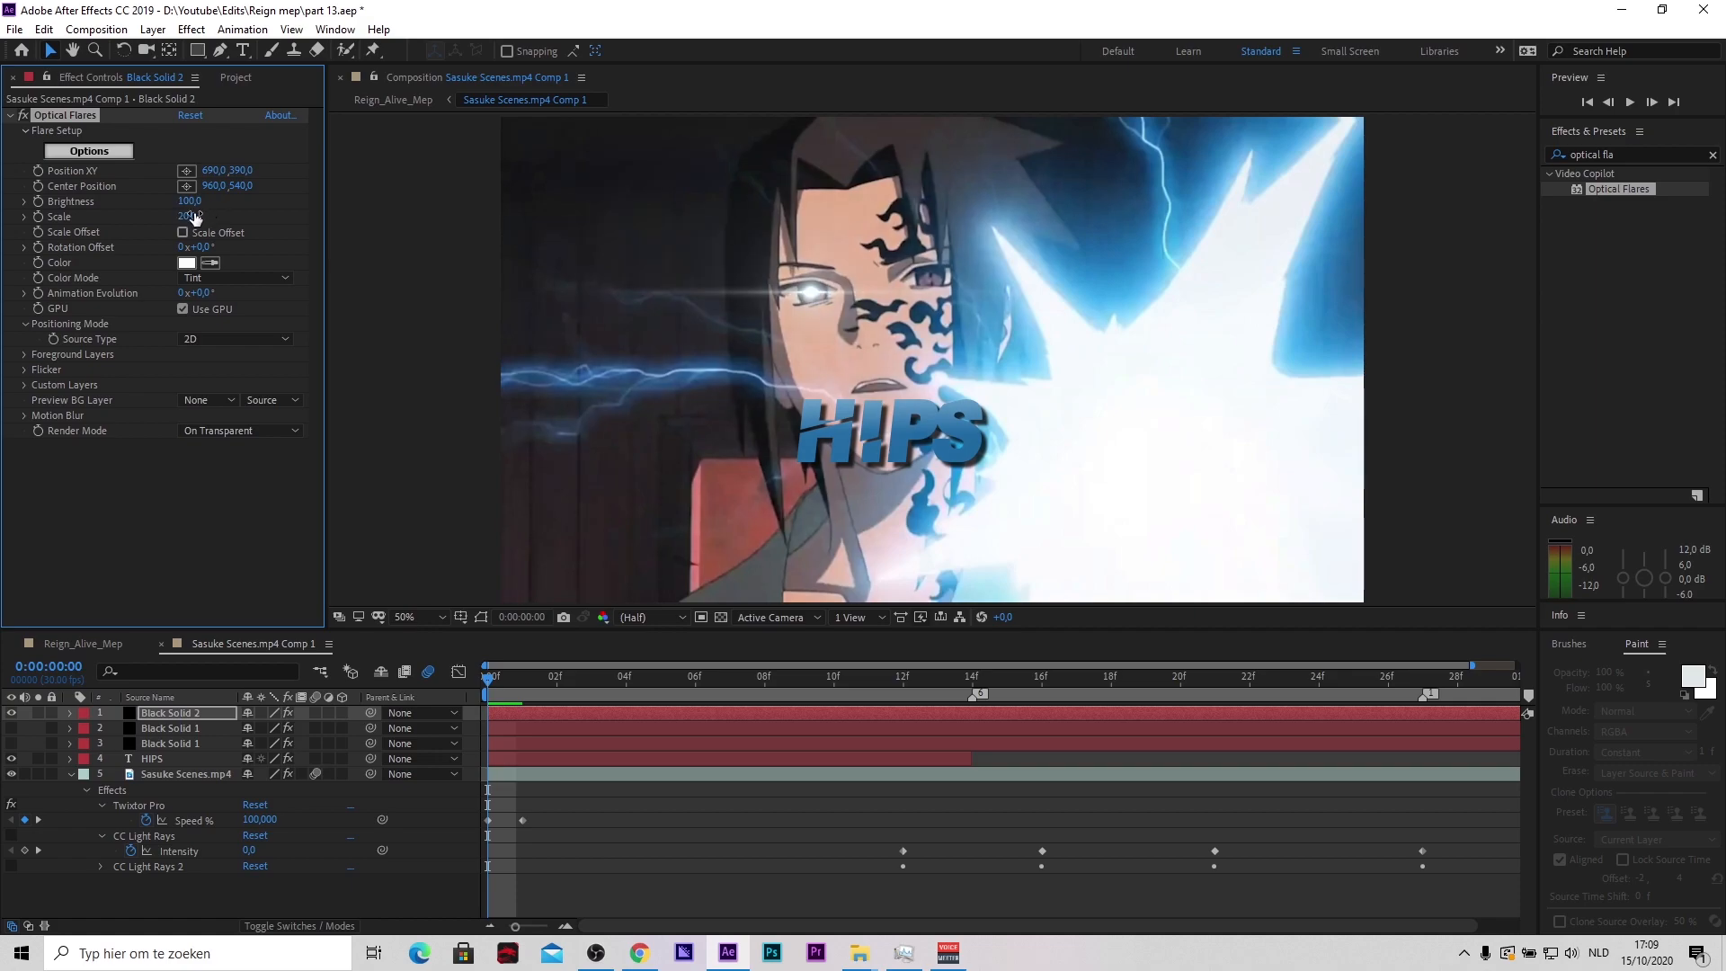
Compare the eye flare at scale values of 80 and 15, ending on 20
{"action": "left_click", "coordinate": [191, 217]}
{"action": "type", "text": "80"}
{"action": "key", "text": "Return"}
{"action": "left_click", "coordinate": [192, 217]}
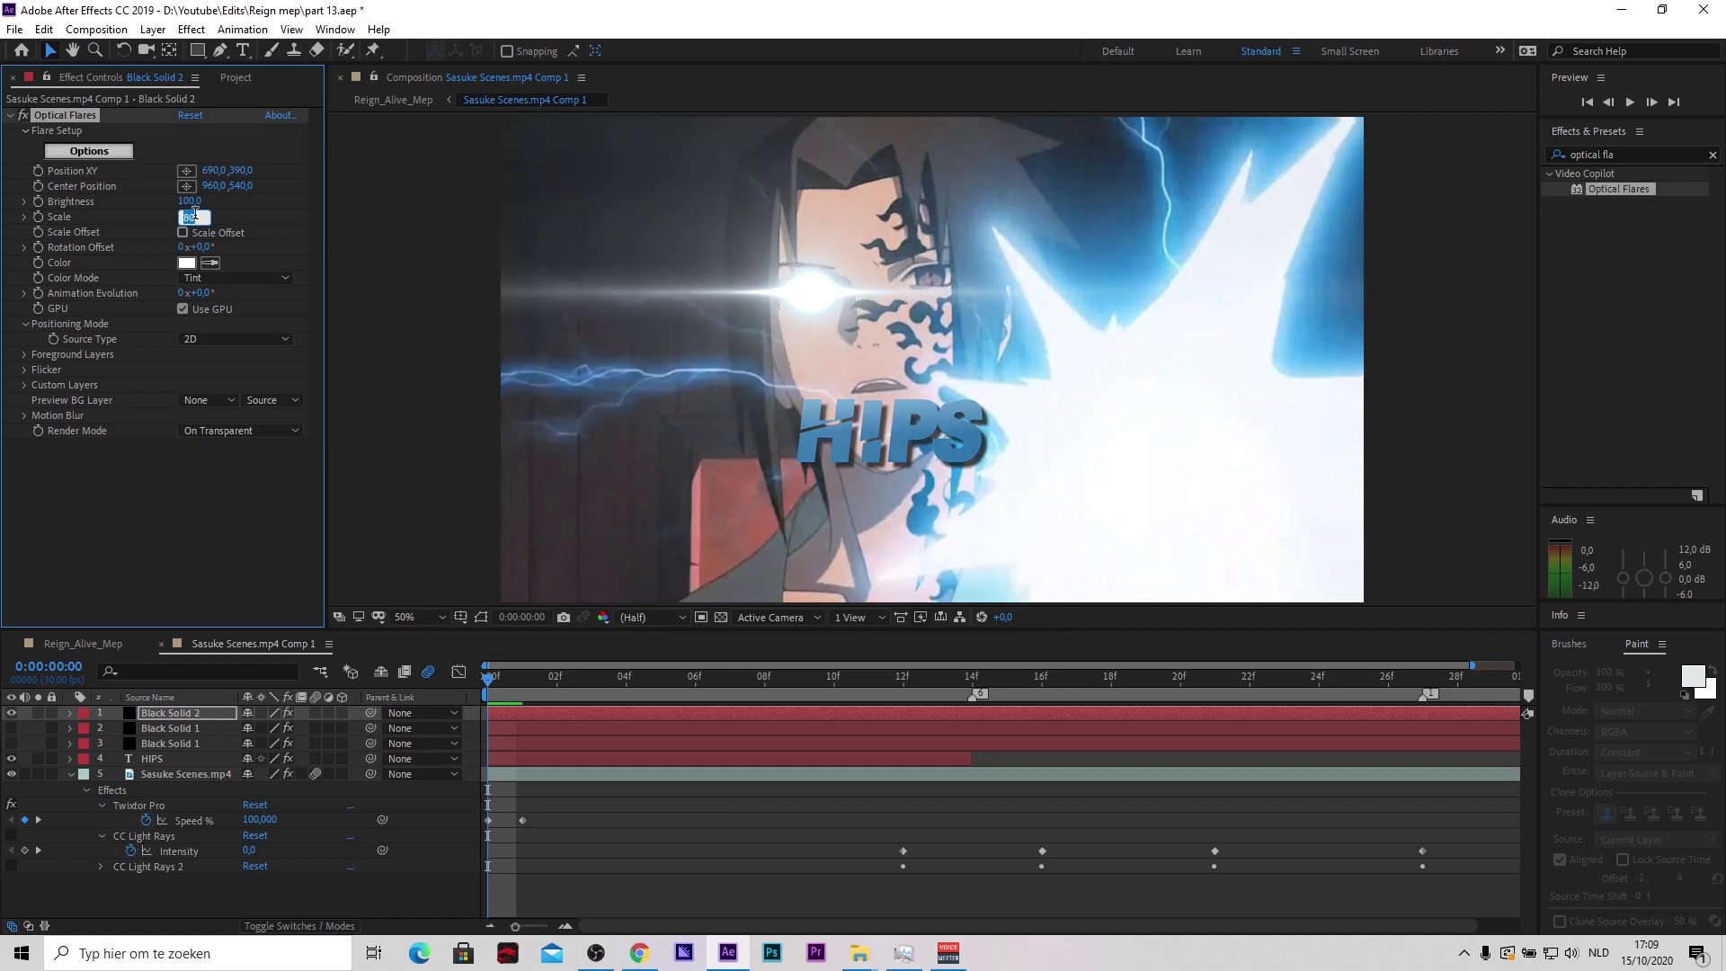
{"action": "type", "text": "15"}
{"action": "key", "text": "Return"}
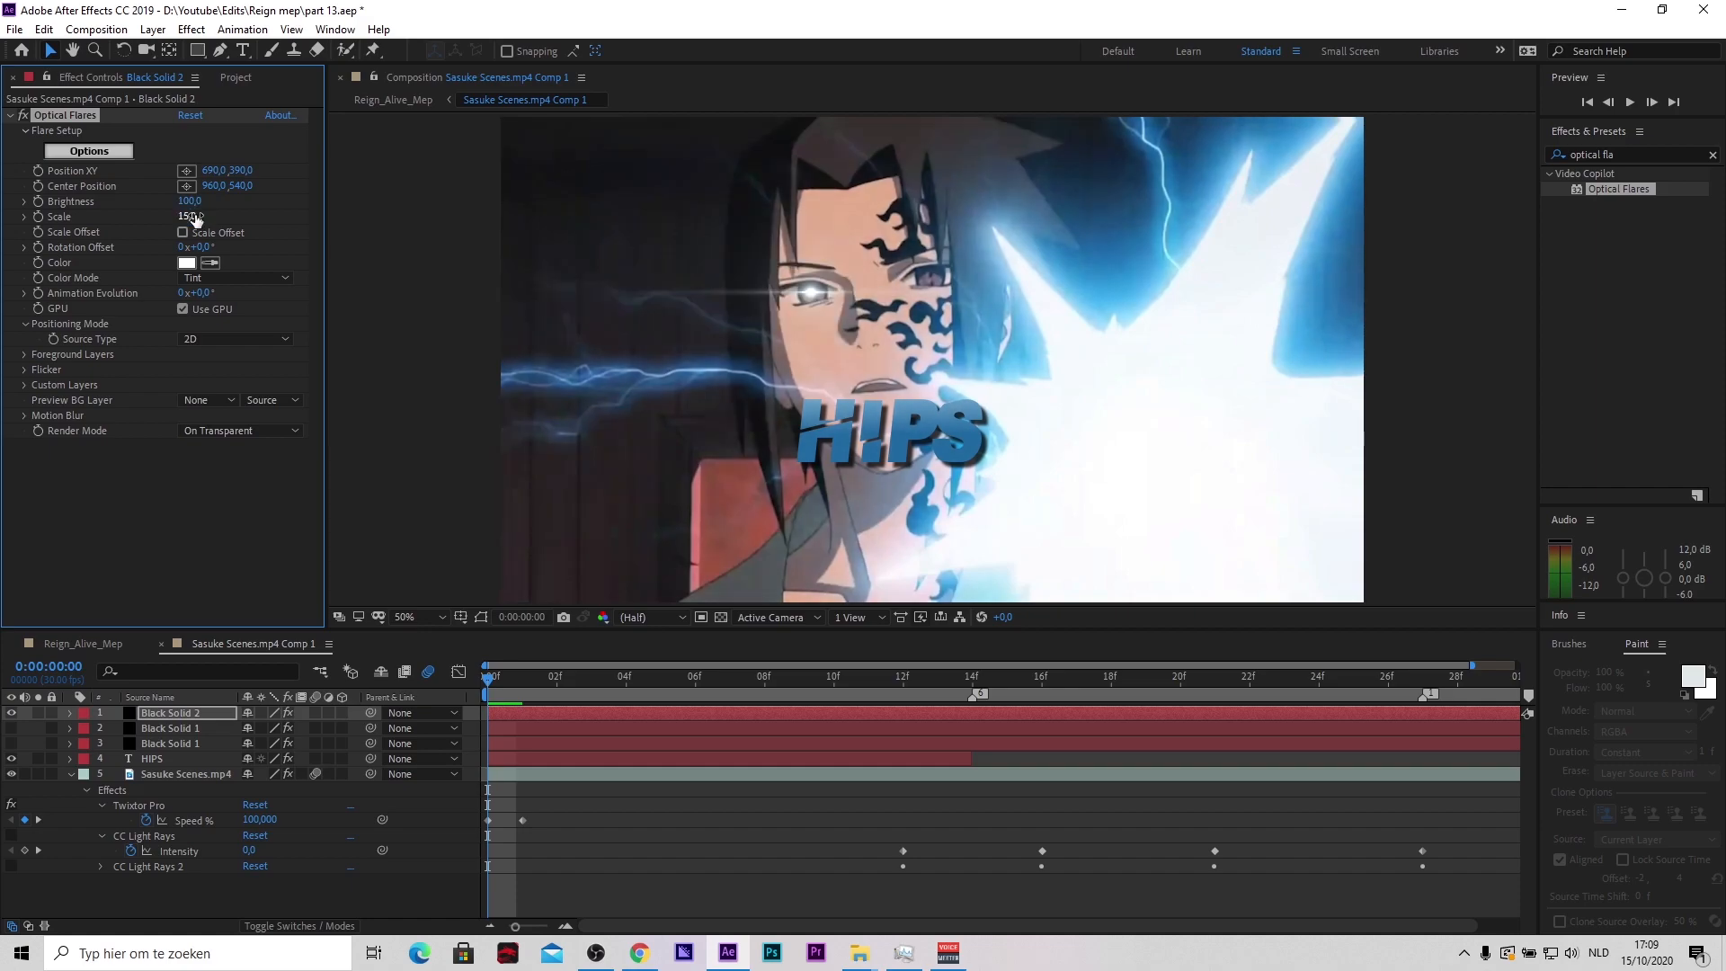
{"action": "left_click", "coordinate": [193, 217]}
{"action": "type", "text": "20"}
{"action": "key", "text": "Return"}
Lower the flare's brightness to 15 and raise its scale to 240
{"action": "mouse_move", "coordinate": [196, 203]}
{"action": "left_mouse_down"}
{"action": "mouse_move", "coordinate": [162, 204]}
{"action": "mouse_move", "coordinate": [192, 201]}
{"action": "left_mouse_up"}
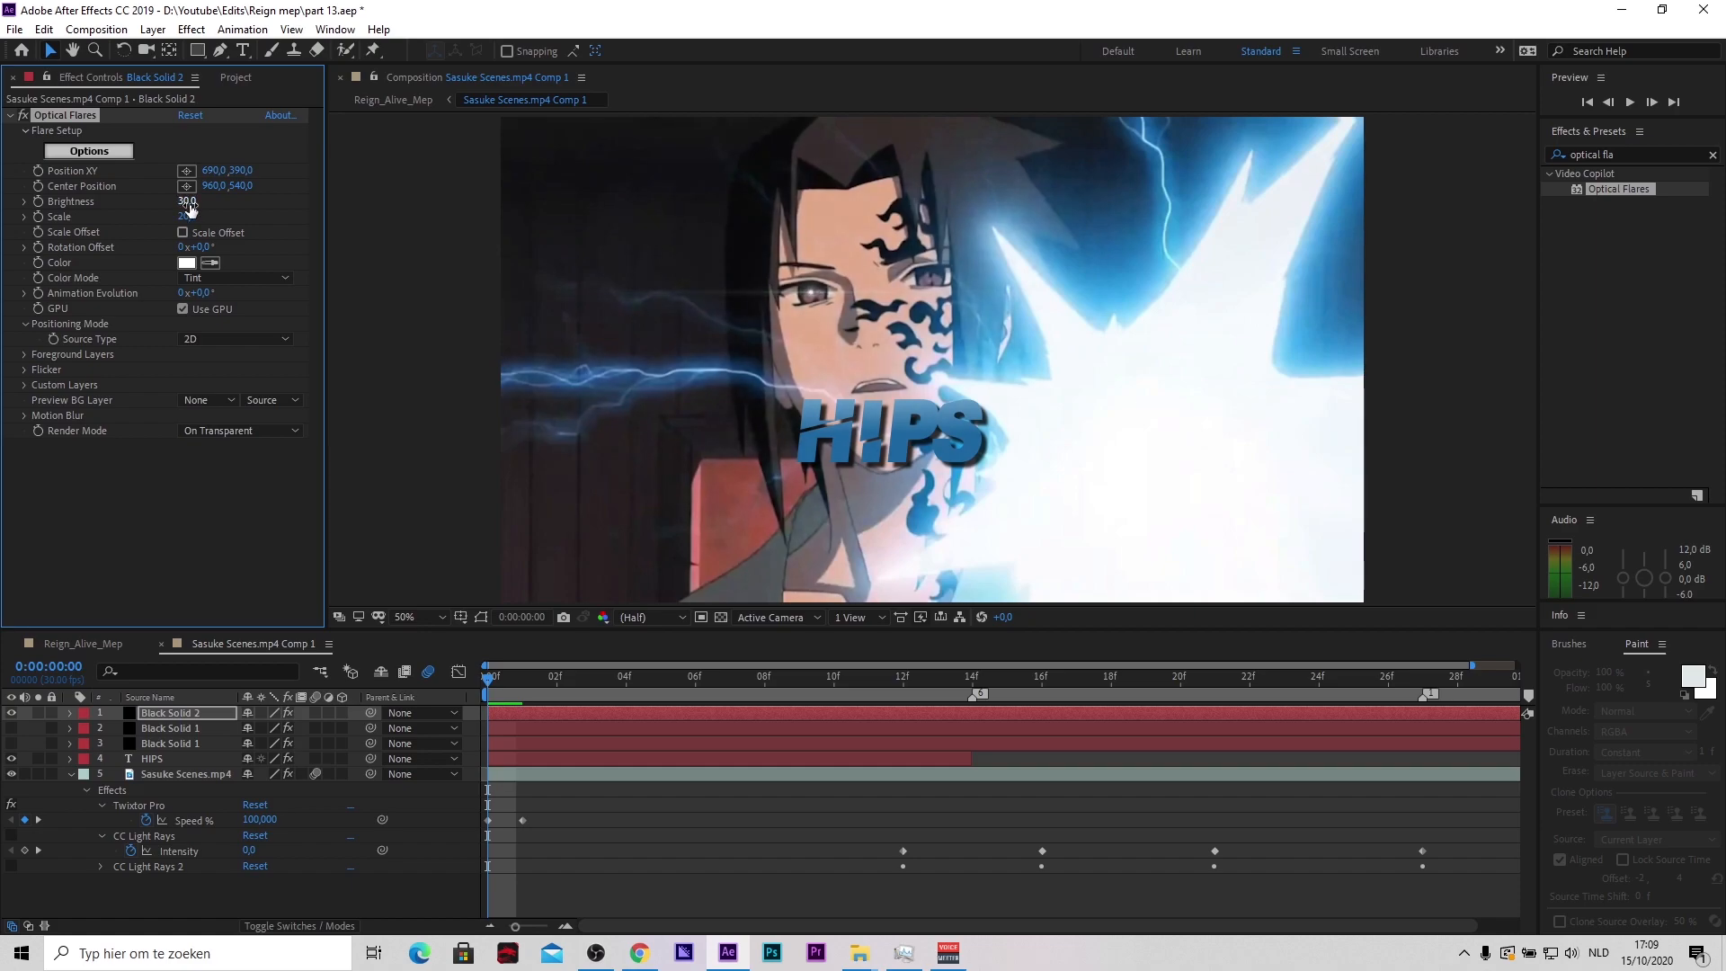
{"action": "mouse_move", "coordinate": [183, 222]}
{"action": "left_mouse_down"}
{"action": "mouse_move", "coordinate": [185, 204]}
{"action": "mouse_move", "coordinate": [204, 217]}
{"action": "left_mouse_up"}
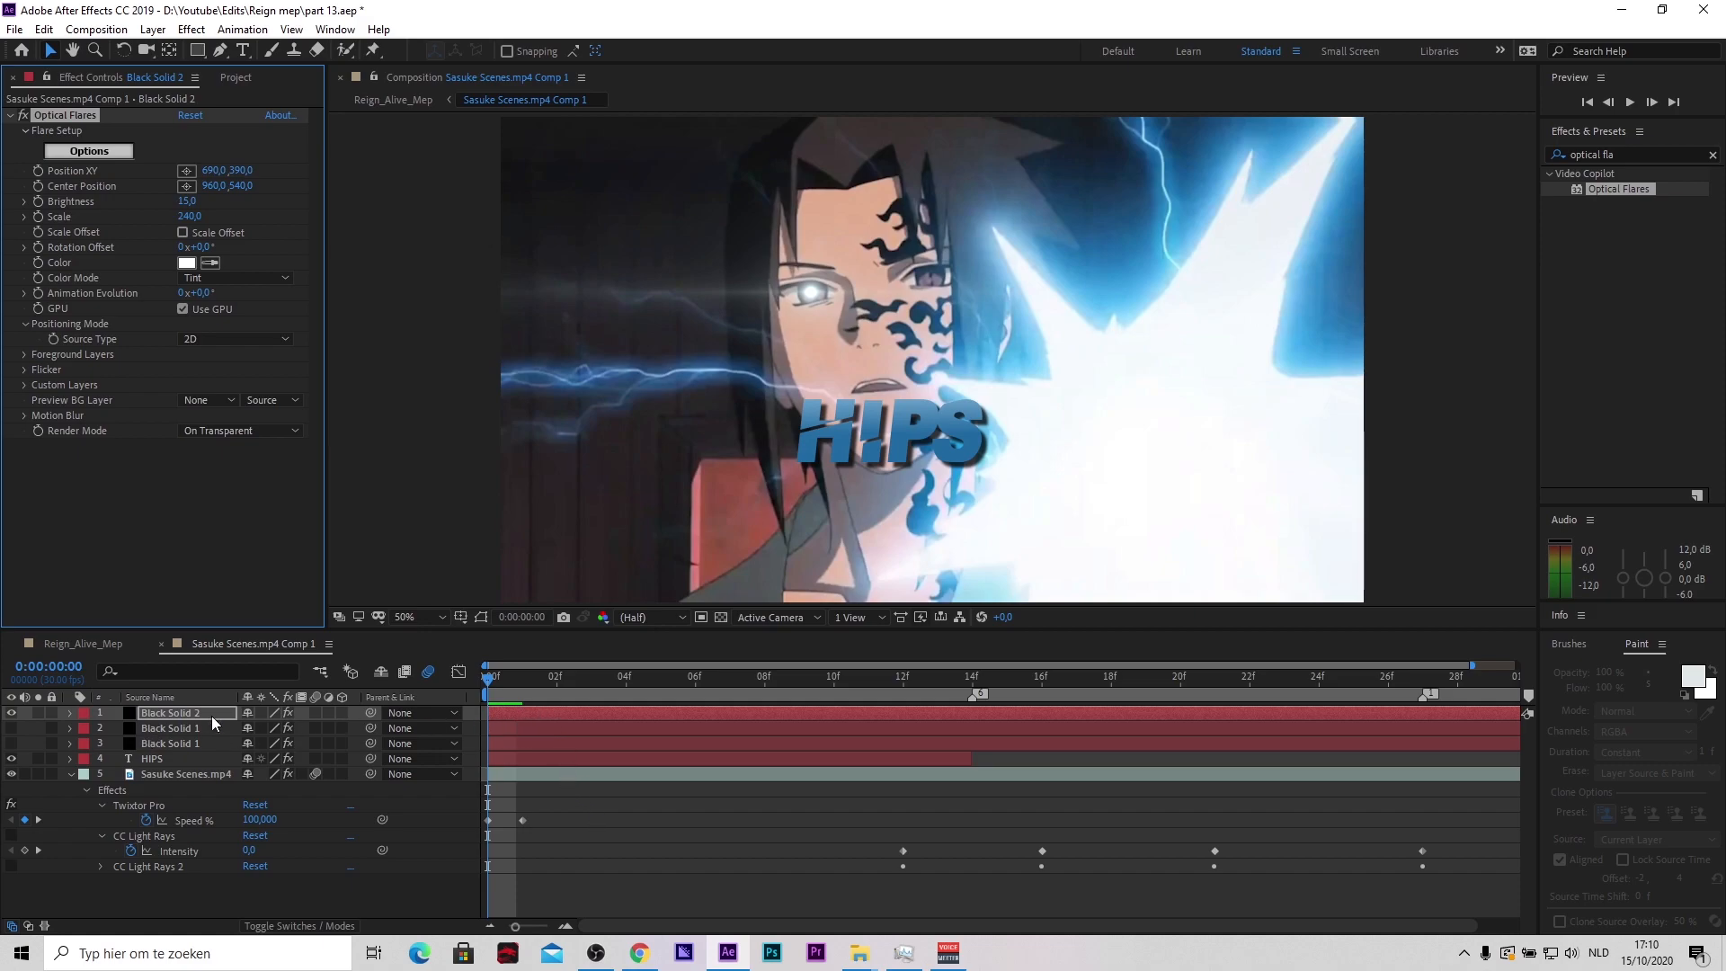
Try the Lighten blending mode on the Black Solid 2 flare layer
{"action": "right_click", "coordinate": [535, 712]}
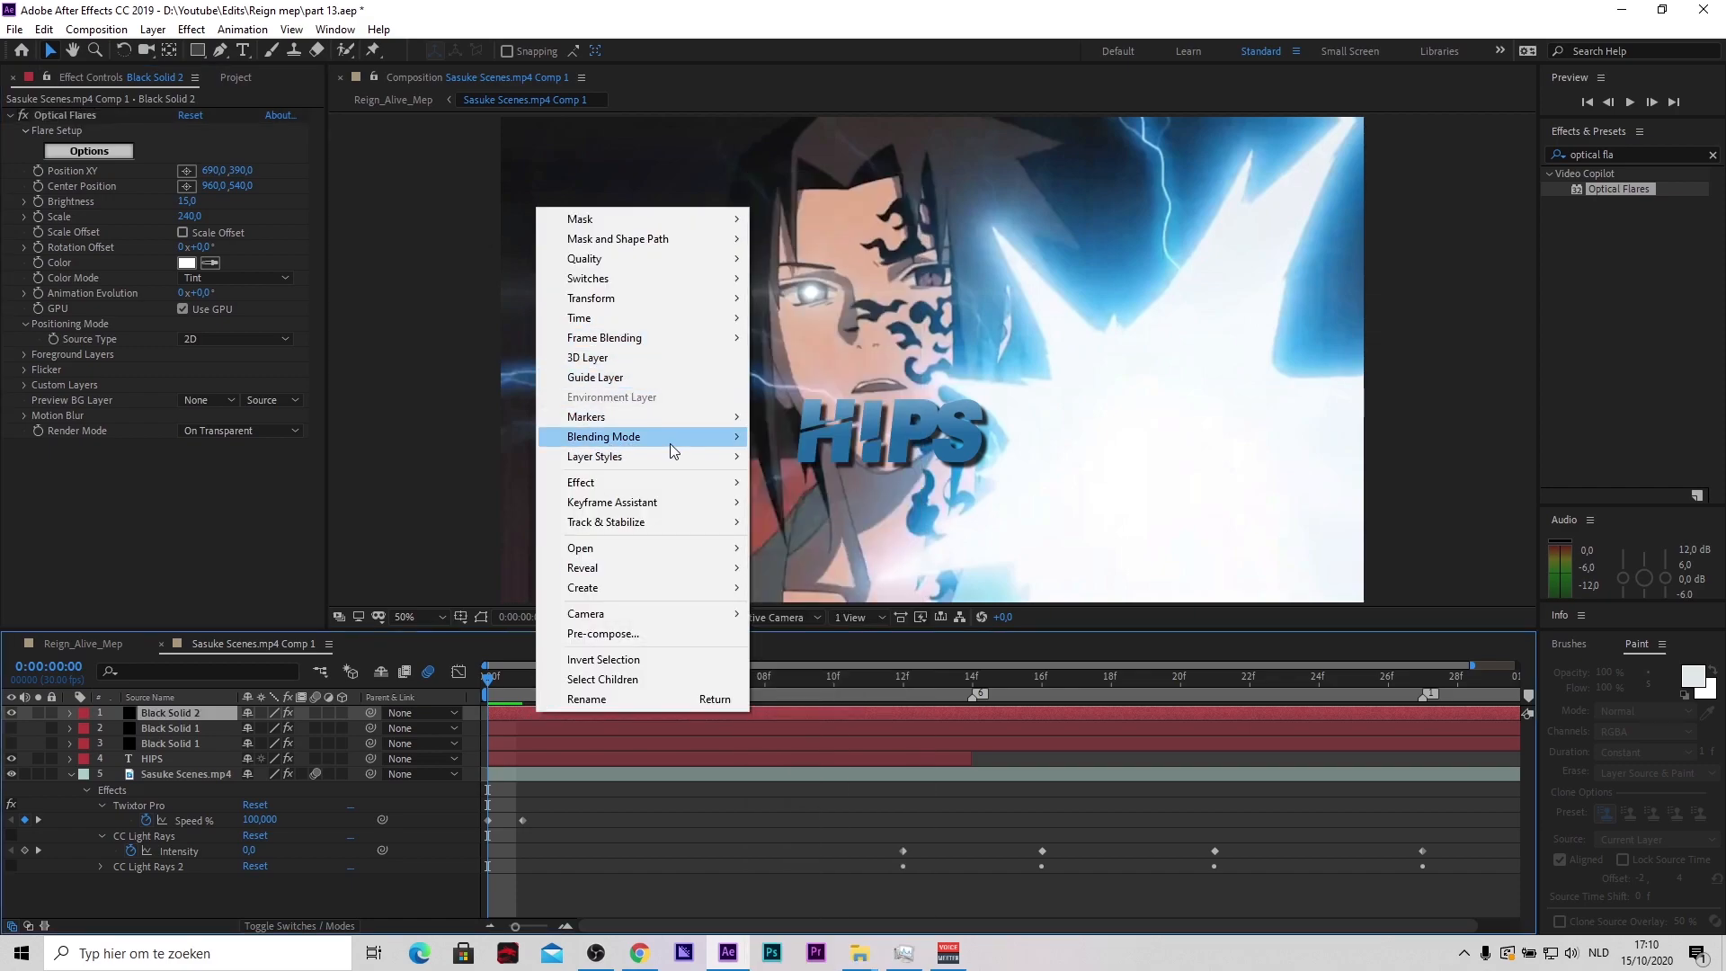
{"action": "mouse_move", "coordinate": [671, 444]}
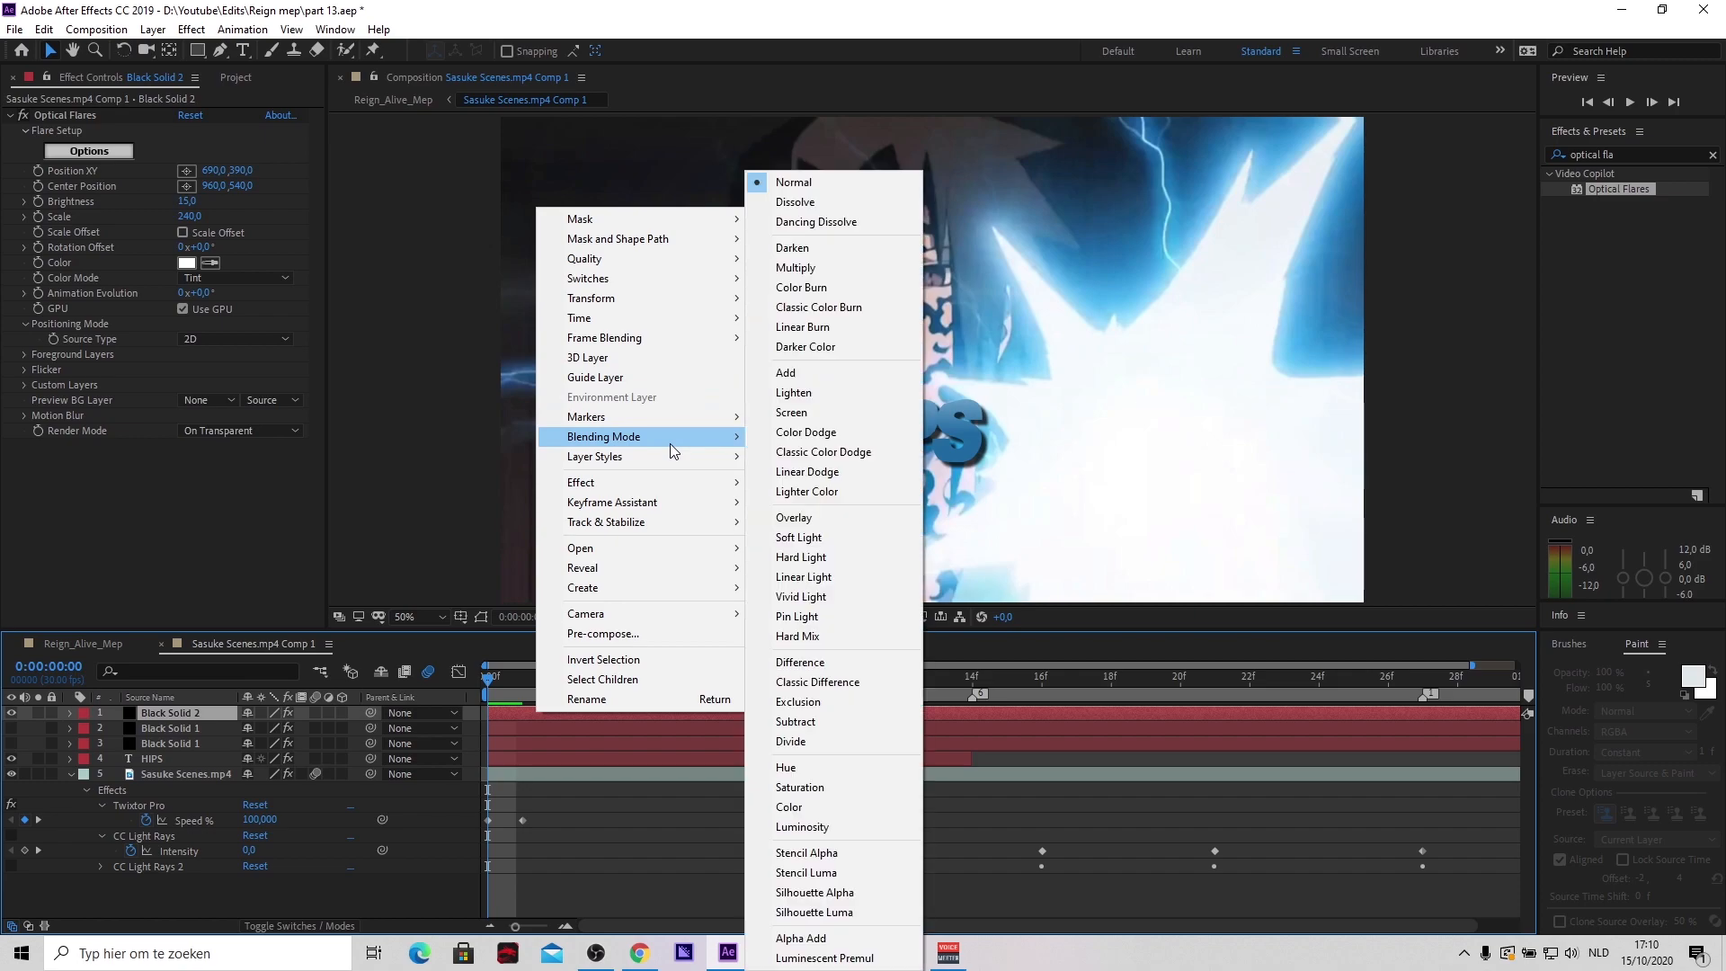
{"action": "left_click", "coordinate": [828, 390]}
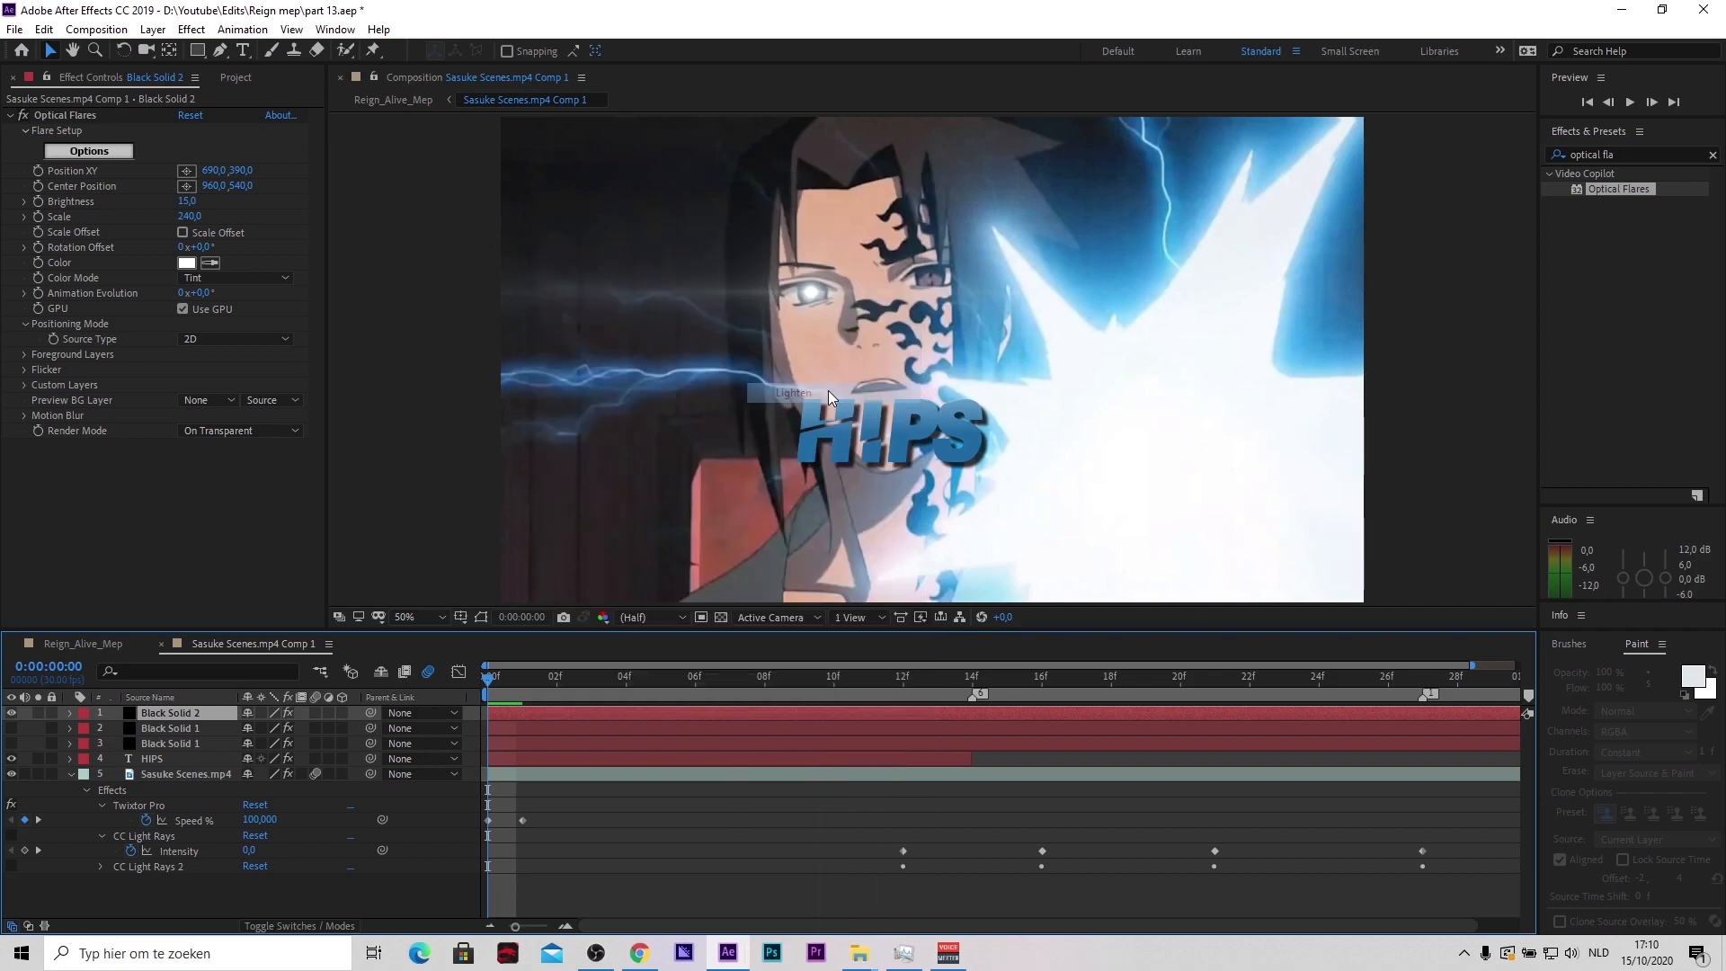
Set the Black Solid 2 flare layer's blending mode to Add
{"action": "right_click", "coordinate": [607, 710]}
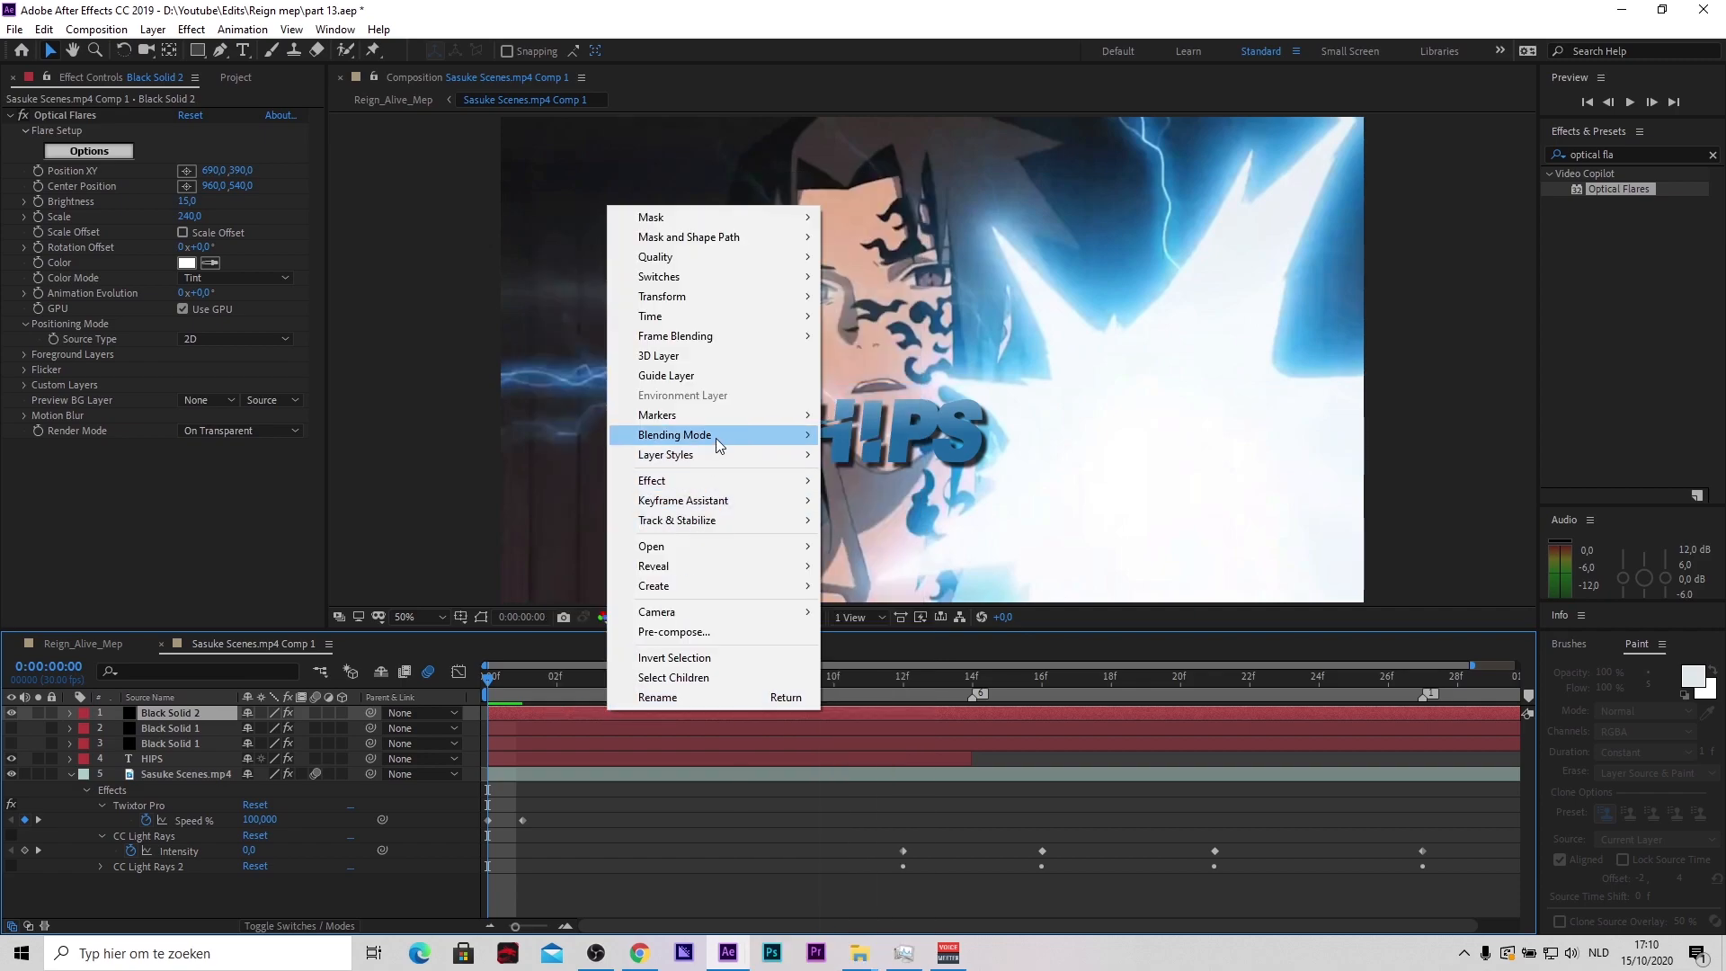
{"action": "mouse_move", "coordinate": [717, 444]}
{"action": "left_click", "coordinate": [877, 374]}
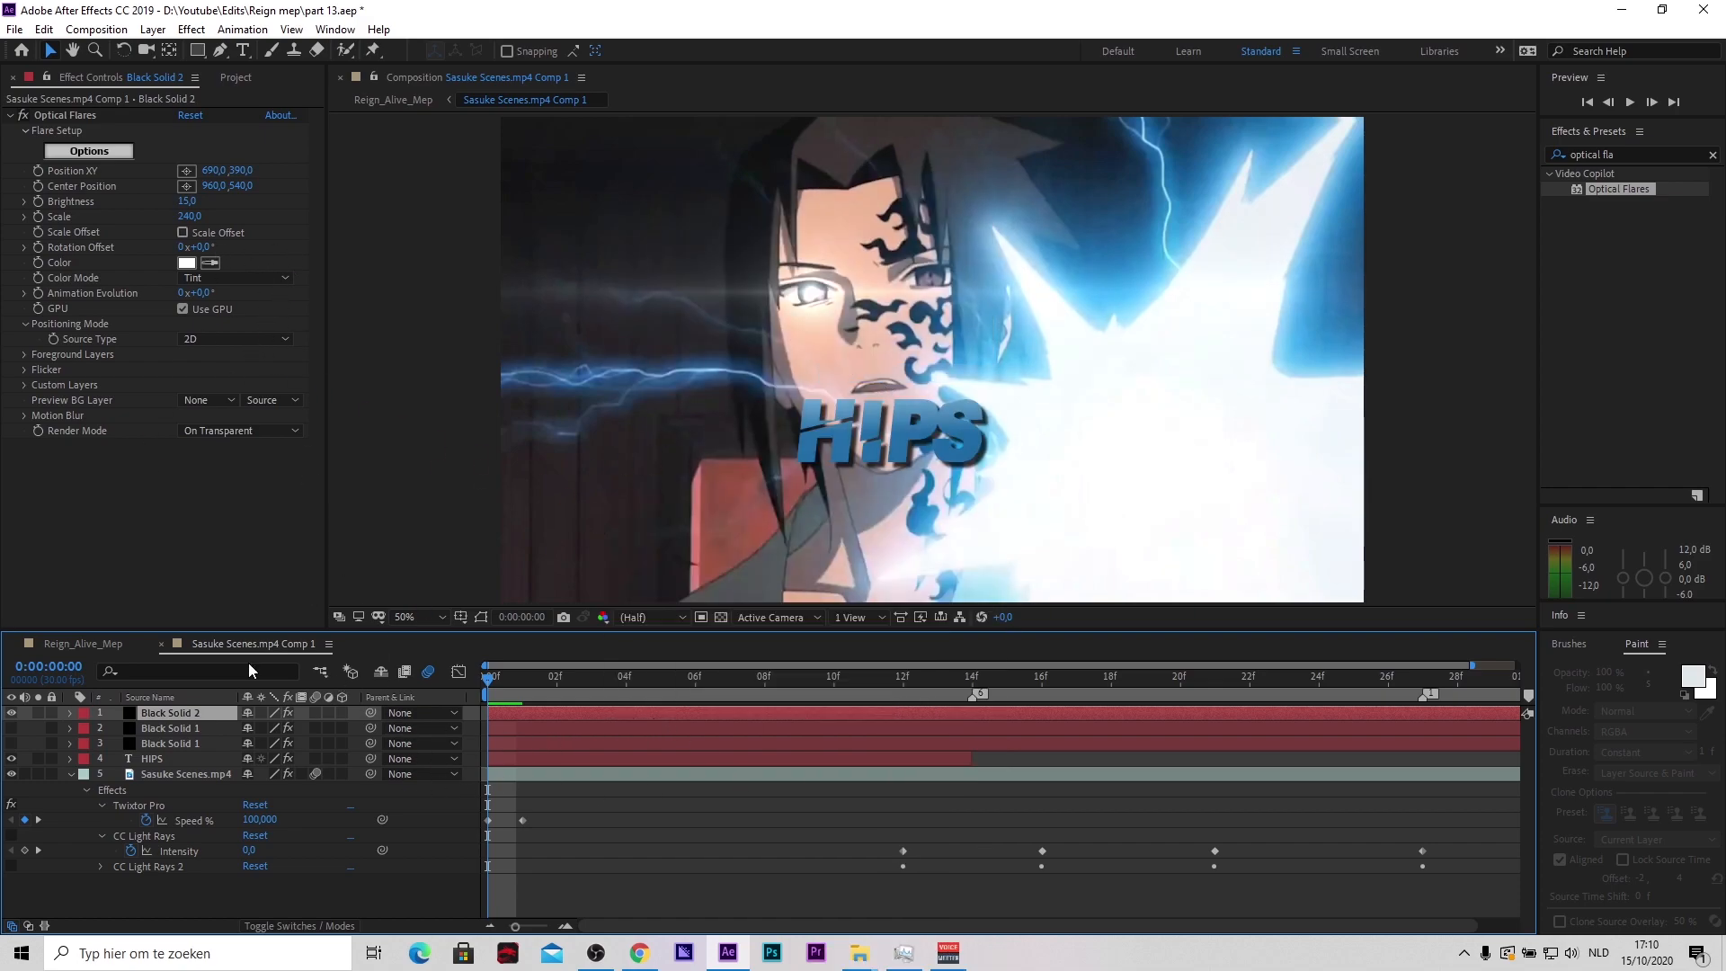
Change the flare's color to a bright red
{"action": "left_click", "coordinate": [187, 262]}
{"action": "left_click", "coordinate": [442, 88]}
{"action": "left_click", "coordinate": [615, 58]}
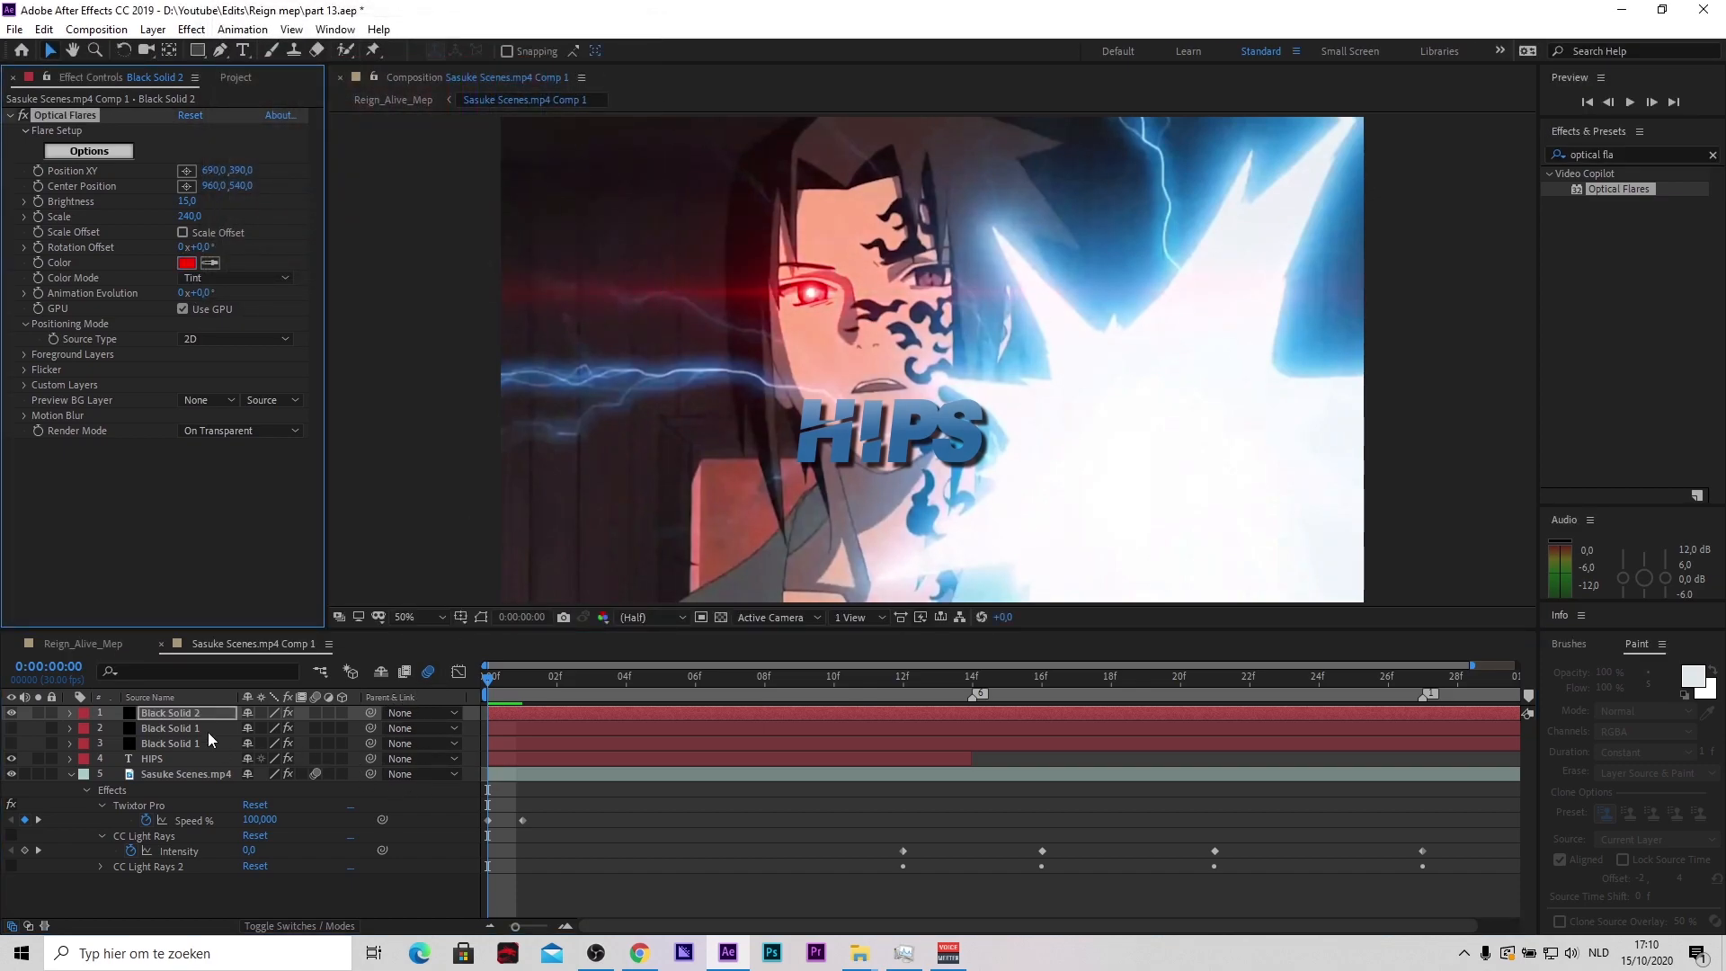
Duplicate the Black Solid 2 flare layer and move the copy's flare onto the character's other eye at 955, 358
{"action": "left_click", "coordinate": [195, 712]}
{"action": "key", "text": "ctrl+d"}
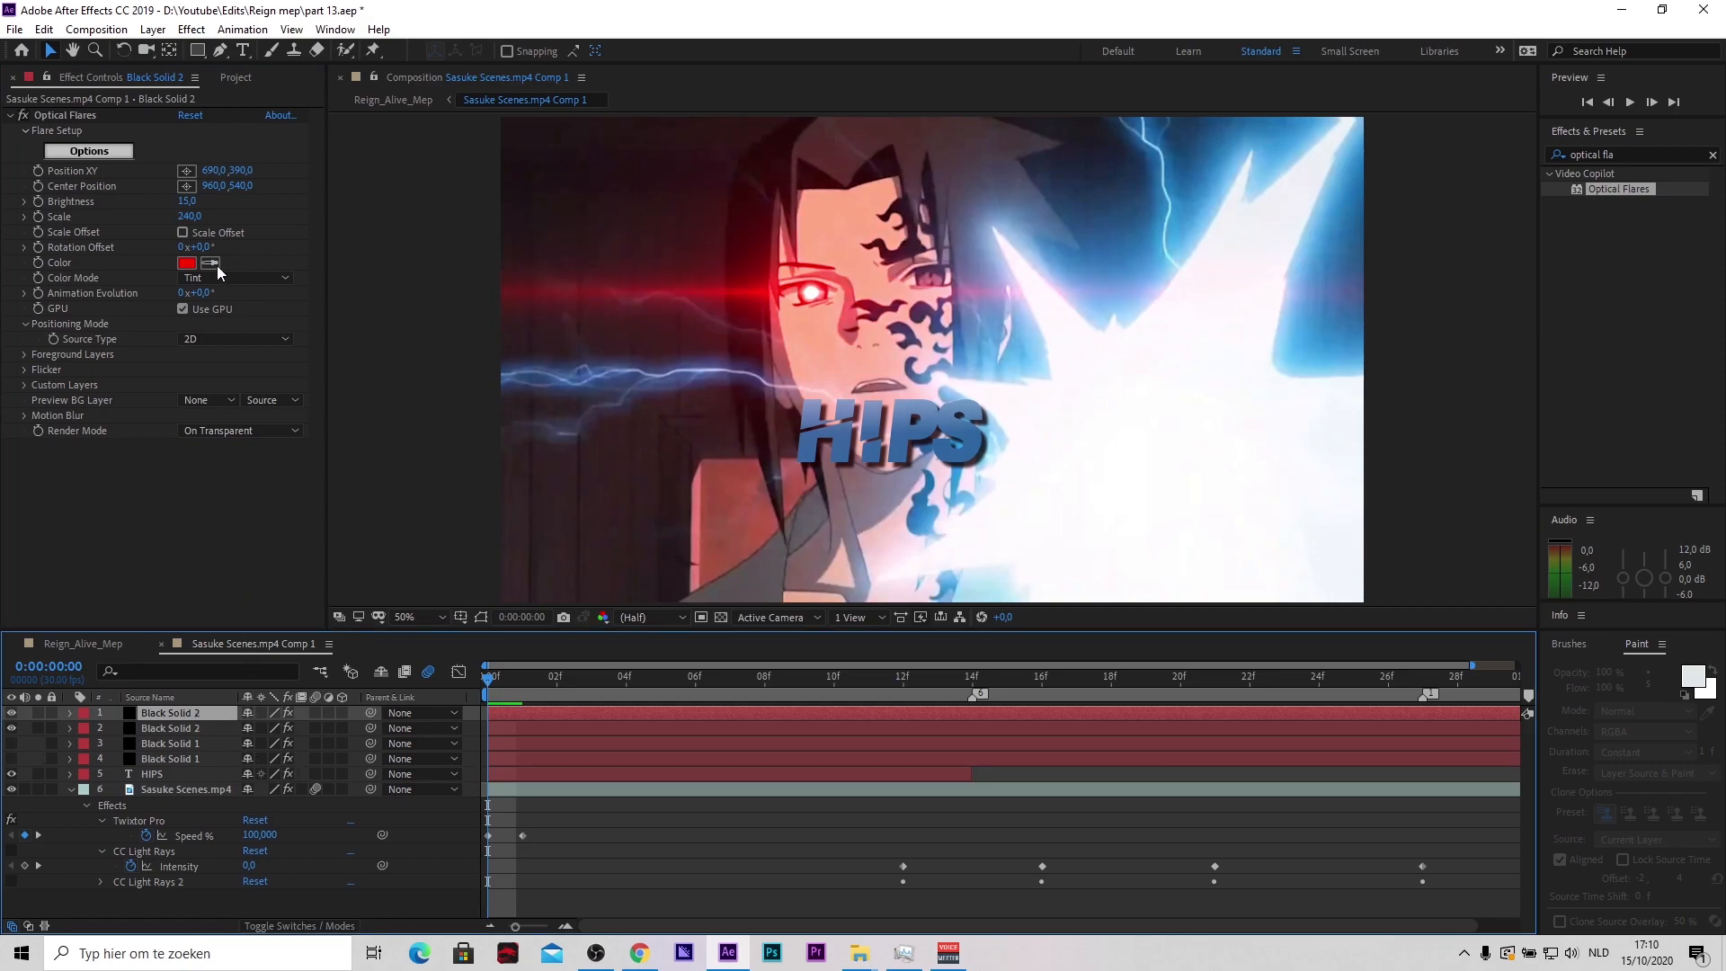
{"action": "left_click_drag", "start_coordinate": [214, 170], "coordinate": [449, 163]}
{"action": "left_click_drag", "start_coordinate": [243, 169], "coordinate": [214, 168]}
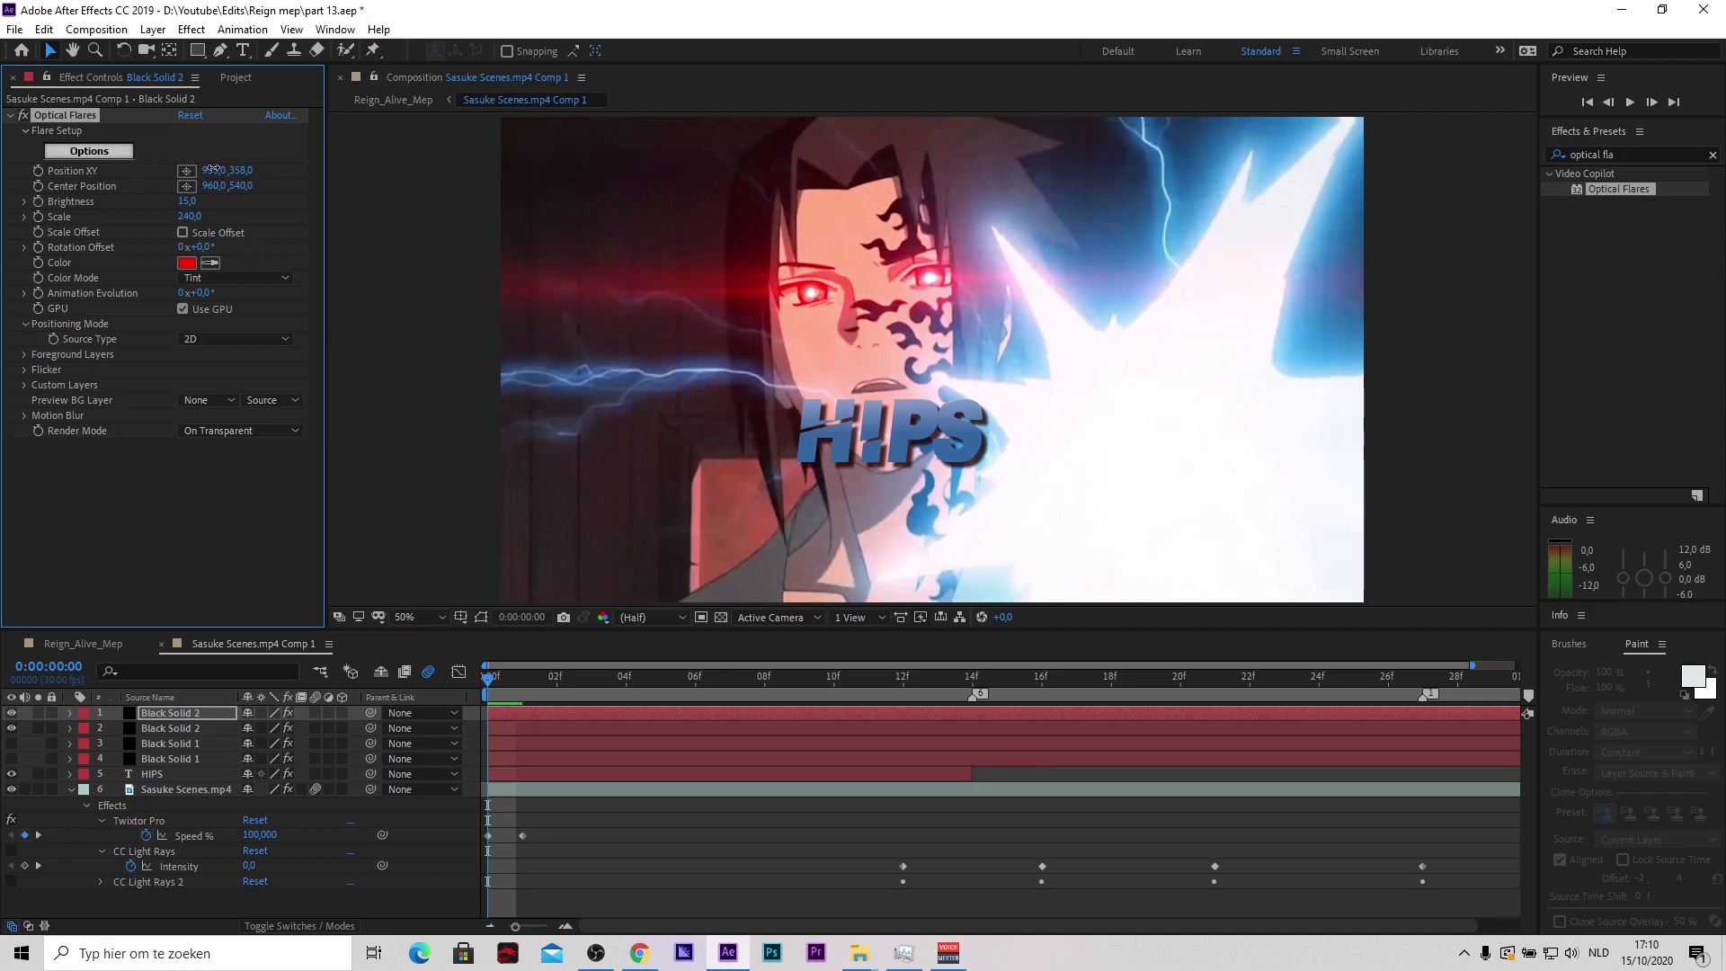
{"action": "left_click", "coordinate": [622, 828]}
{"action": "left_click", "coordinate": [568, 709]}
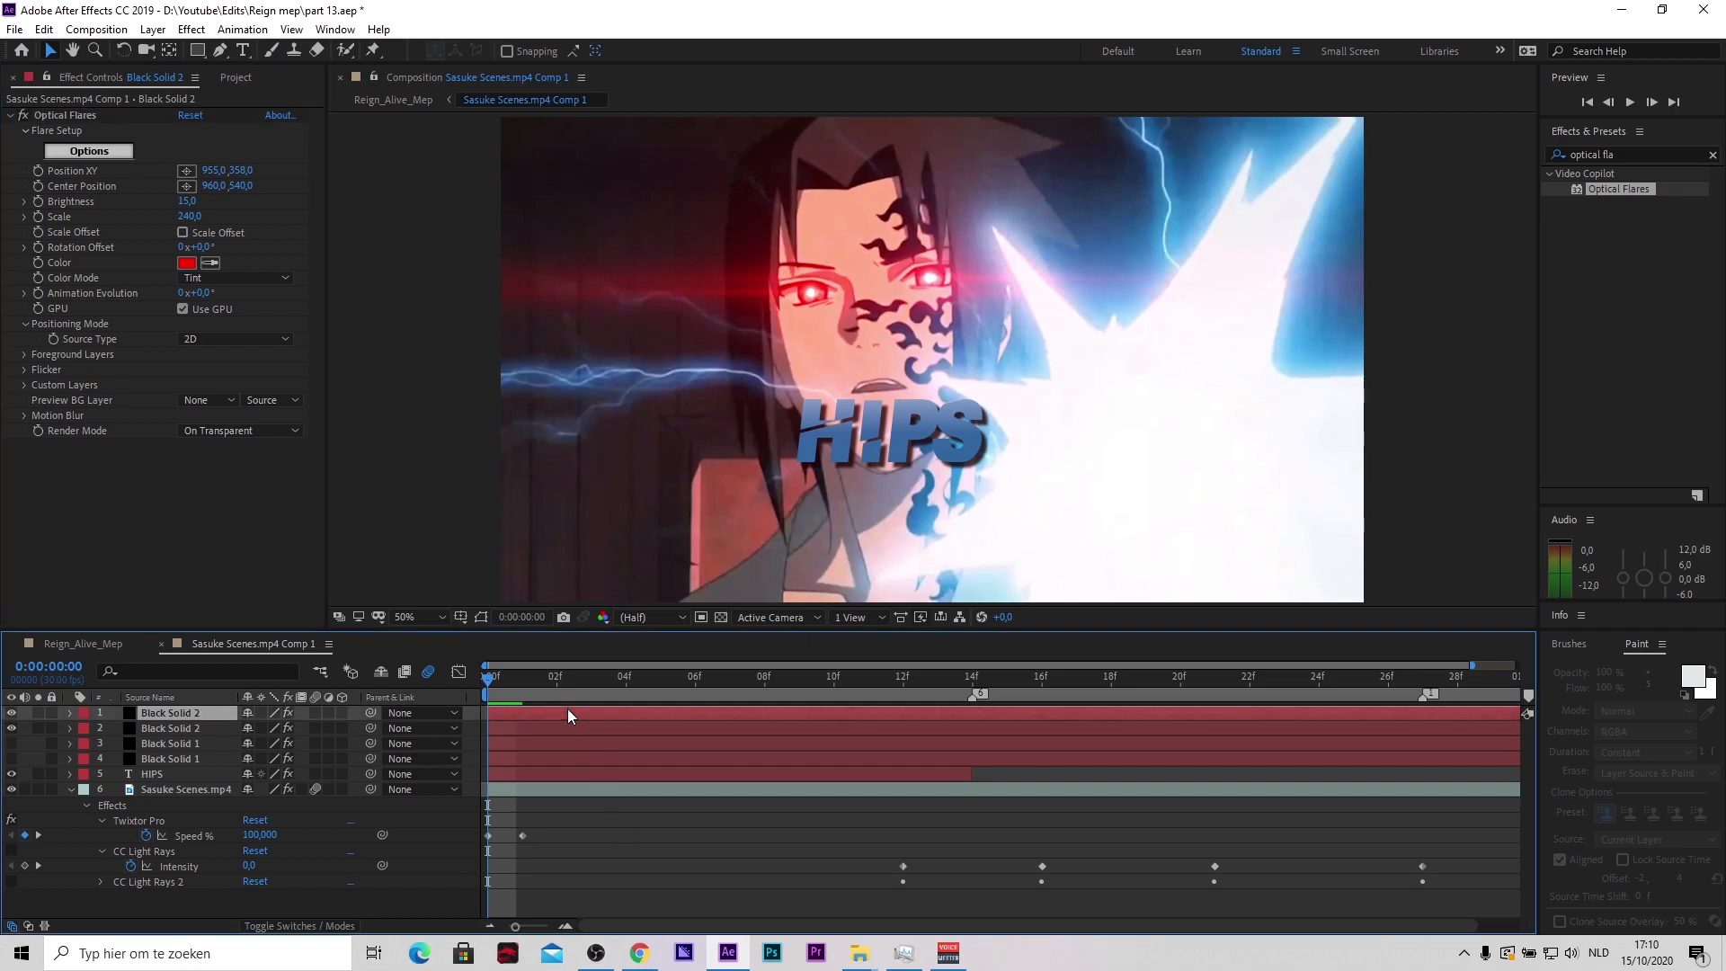